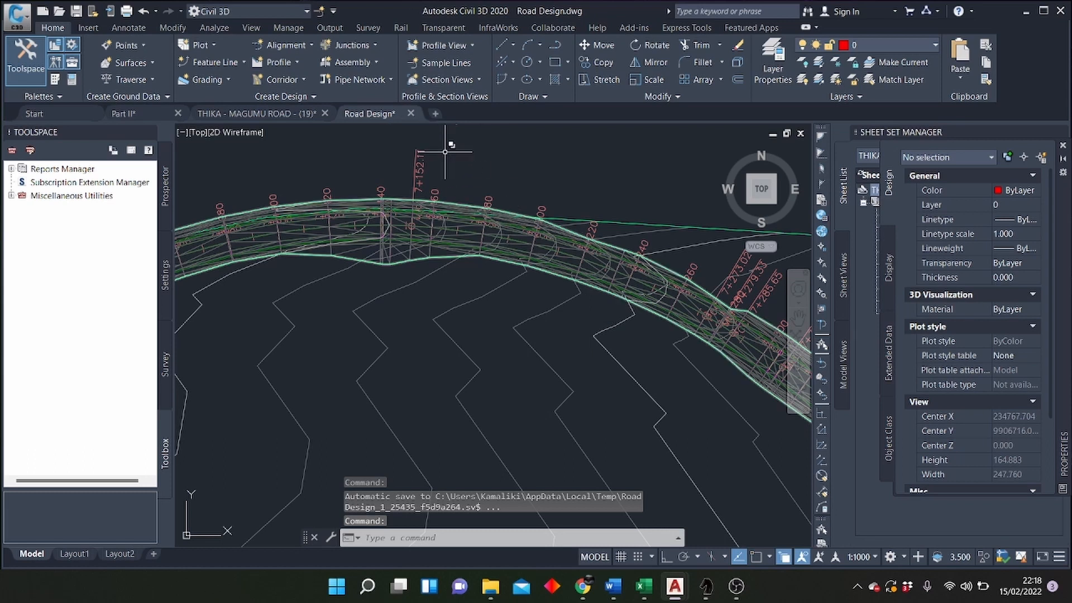
# Step: Start creating sample lines along the Road 1 Alignment
pyautogui.click(165, 192)
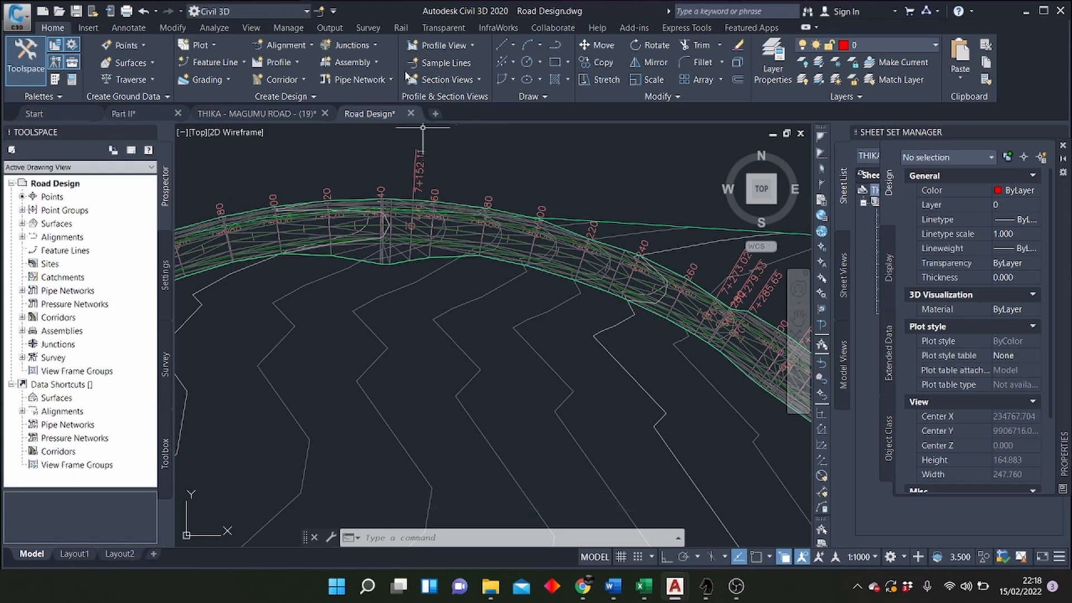
pyautogui.click(442, 65)
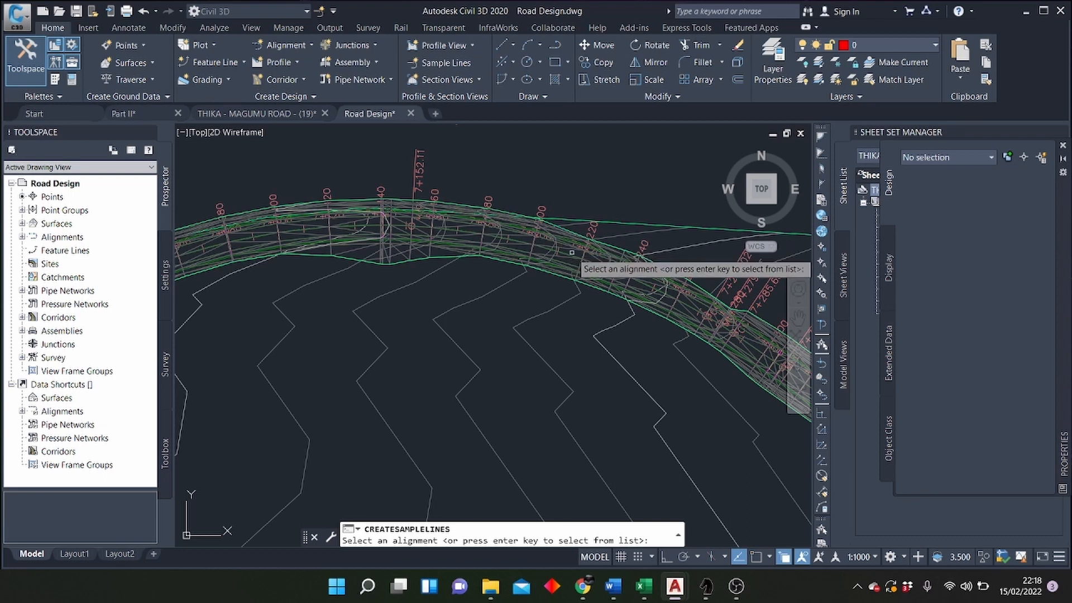
pyautogui.scroll(5, 569, 252)
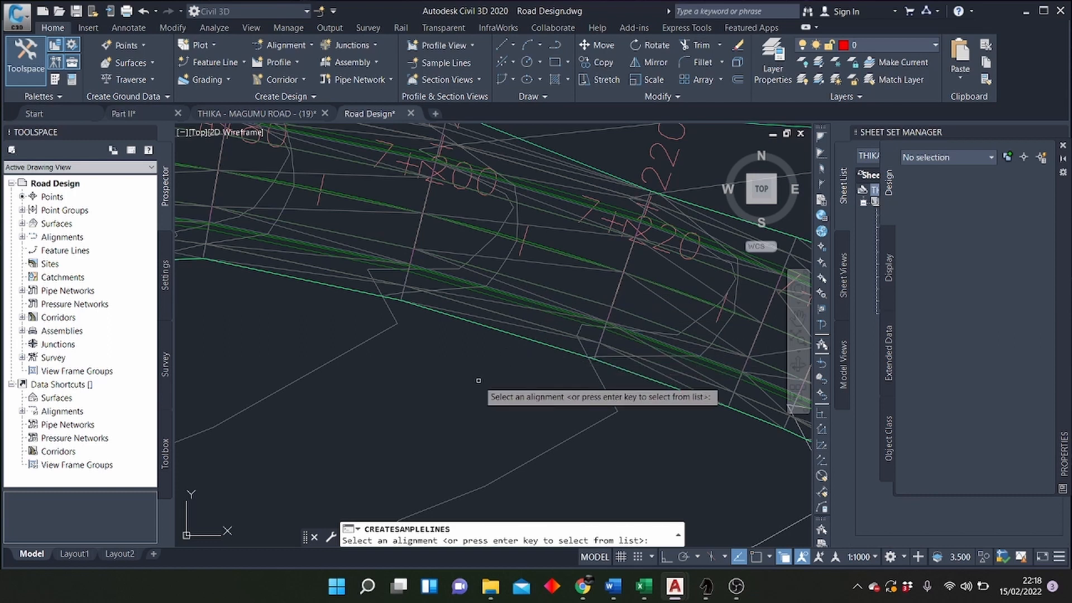
pyautogui.press('Return')
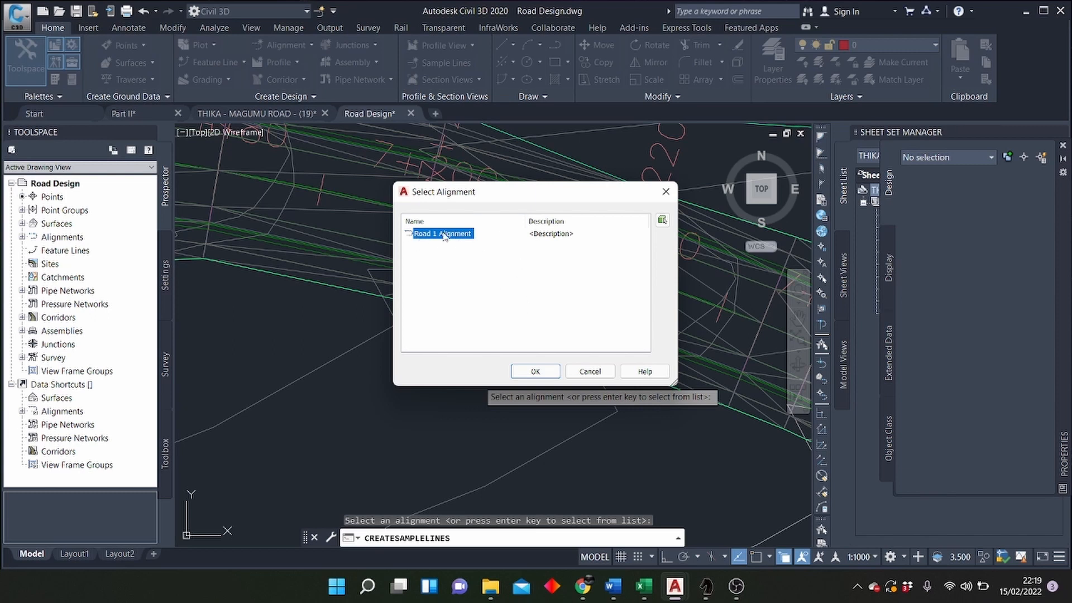
pyautogui.click(535, 371)
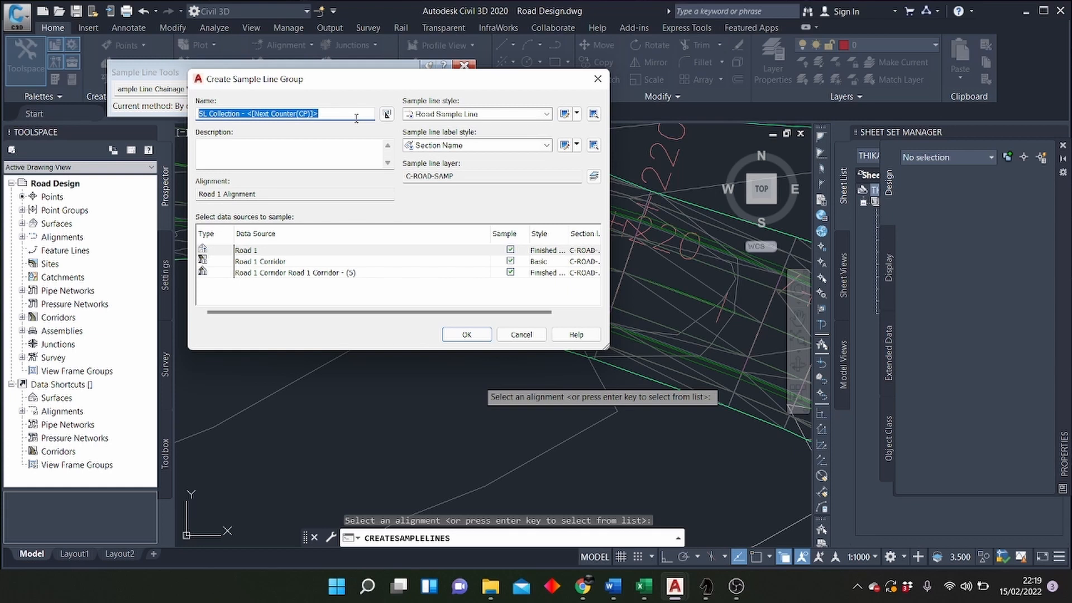
# Step: Name the sample line group "Road Sample lines" and create it with all three data sources sampled
pyautogui.write('Road Sample lines')
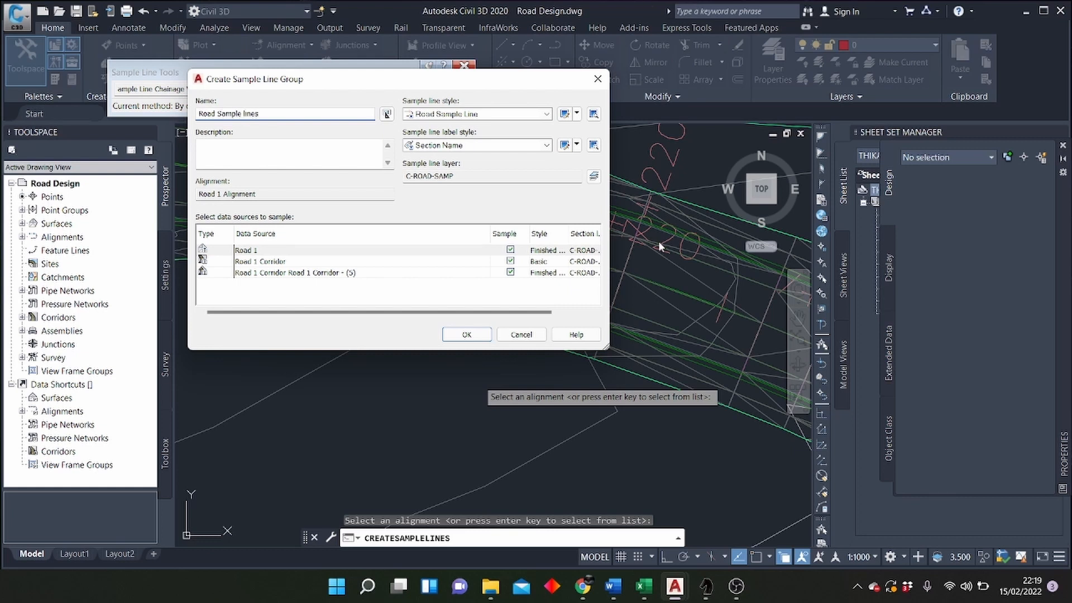
pyautogui.click(586, 250)
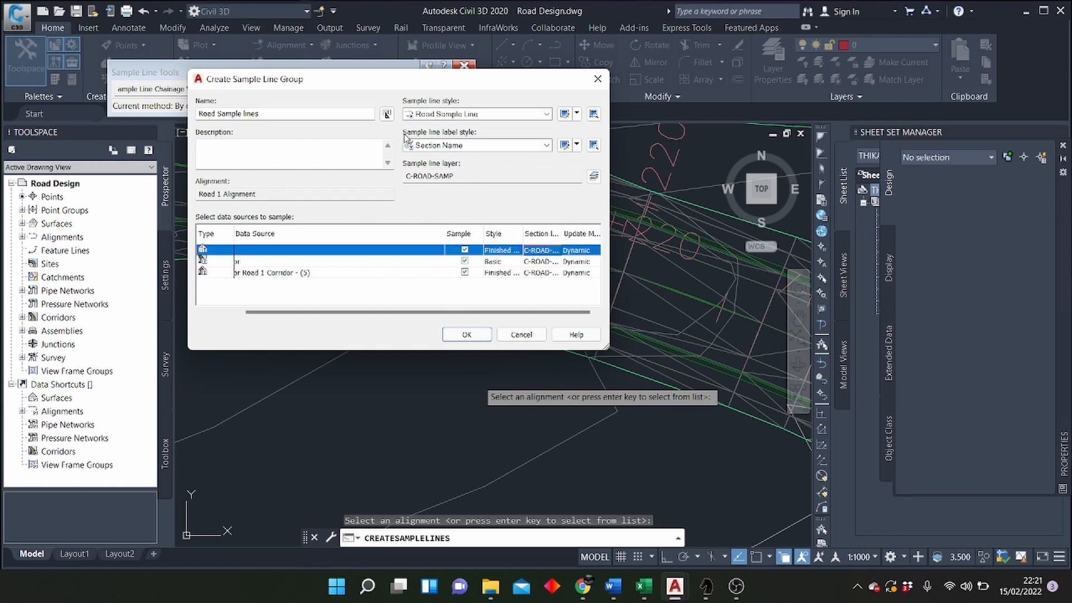
pyautogui.click(467, 334)
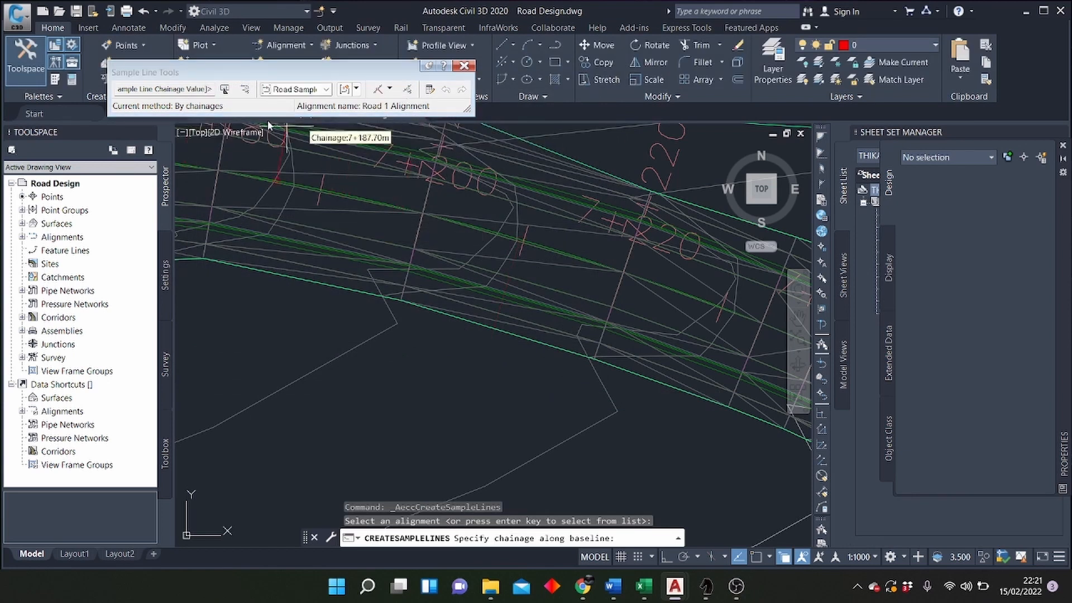
# Step: Create sample lines by range of chainages over the full alignment, with 20 m left and right swath widths and 20 m increments
pyautogui.click(161, 79)
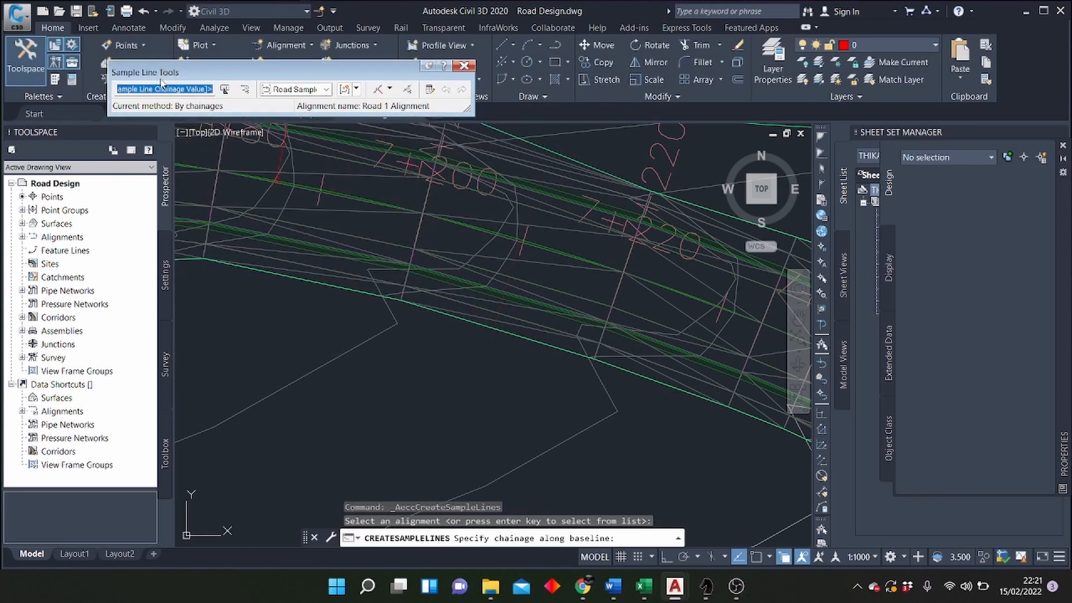
pyautogui.click(379, 90)
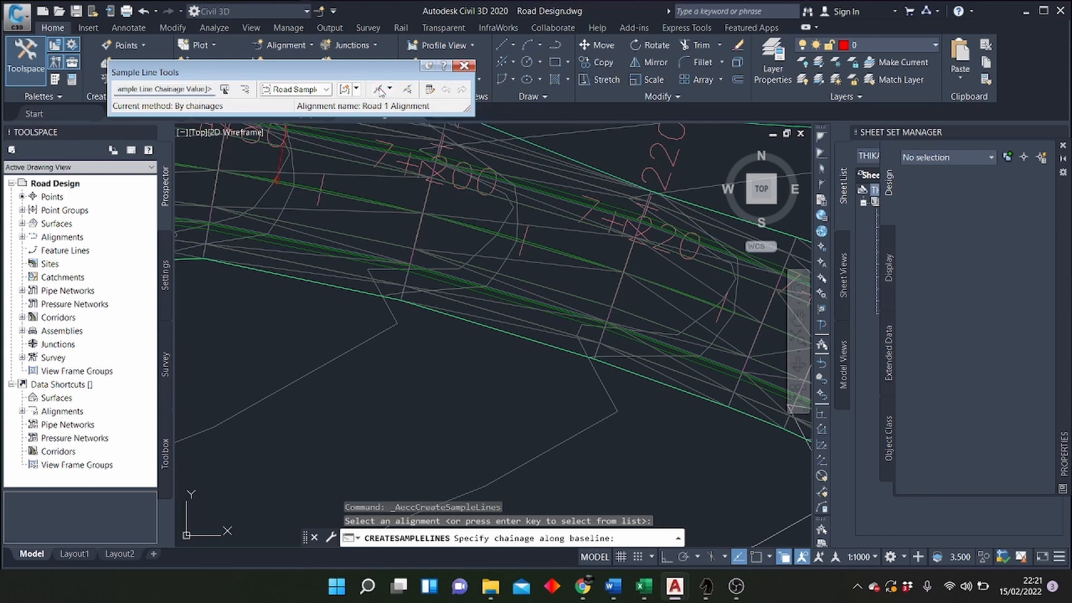
pyautogui.click(389, 90)
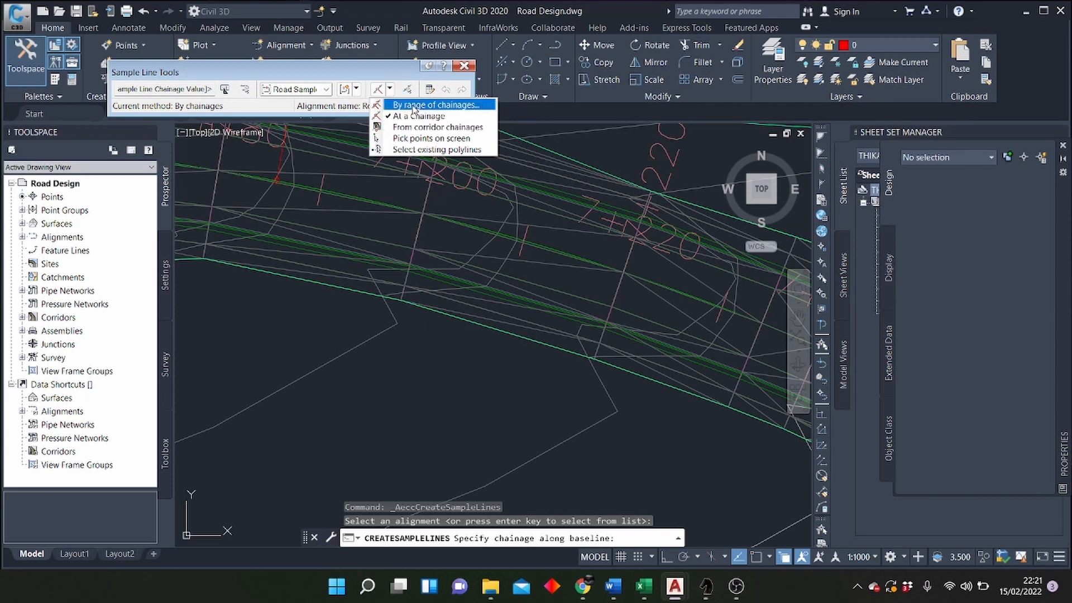
pyautogui.click(413, 106)
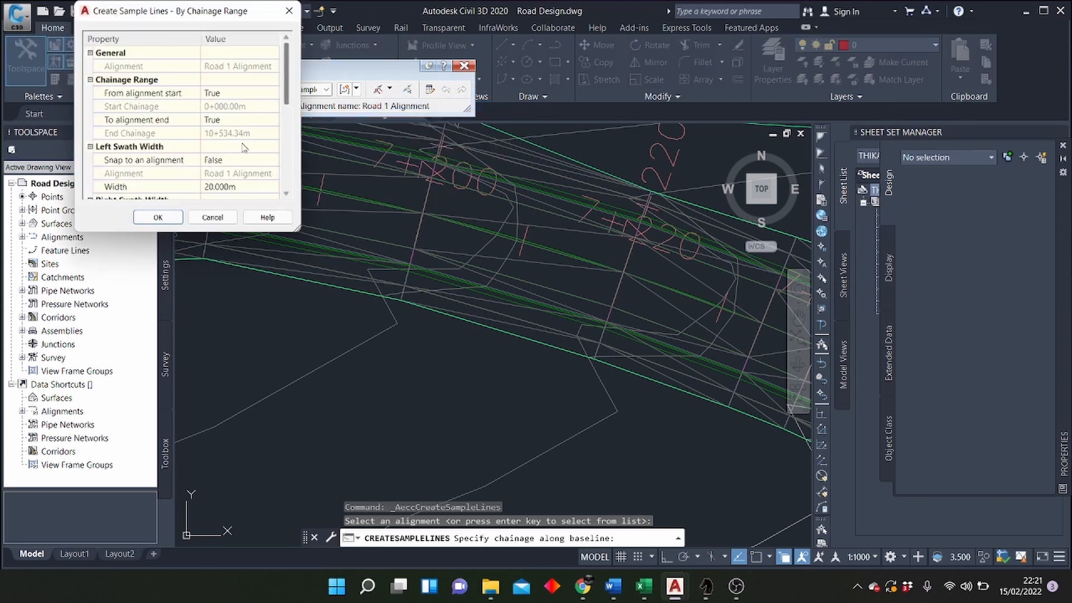
pyautogui.scroll(-5, 233, 109)
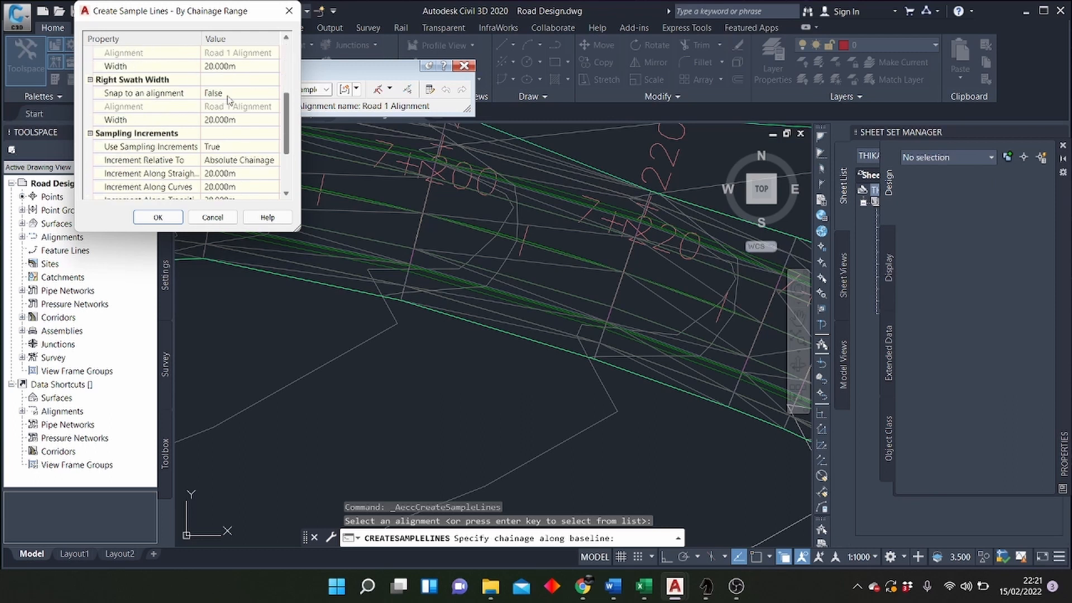
pyautogui.scroll(2, 227, 100)
pyautogui.scroll(3, 228, 99)
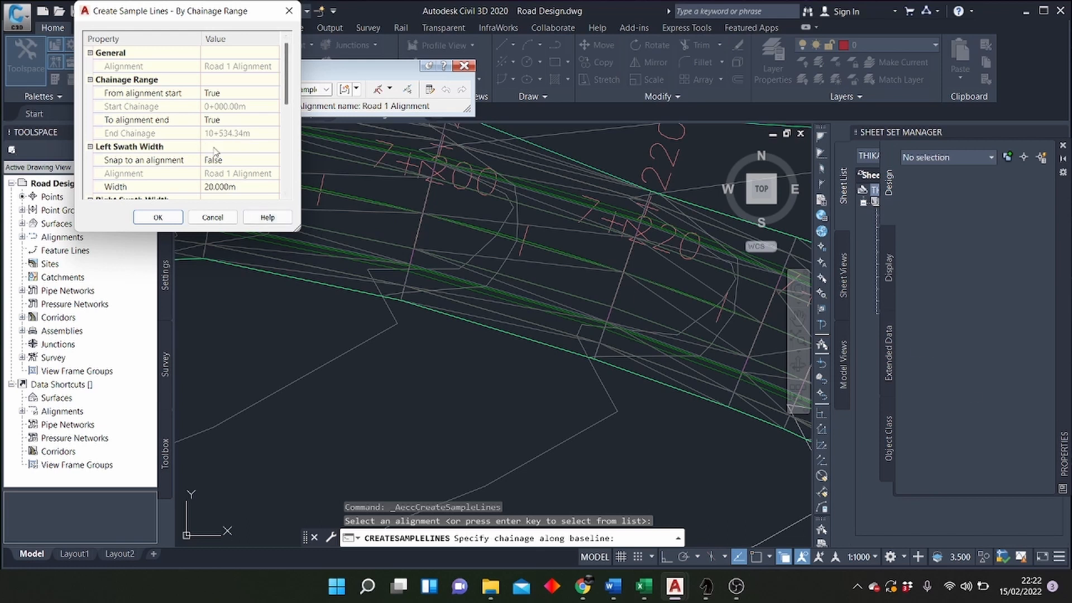
pyautogui.scroll(-2, 224, 179)
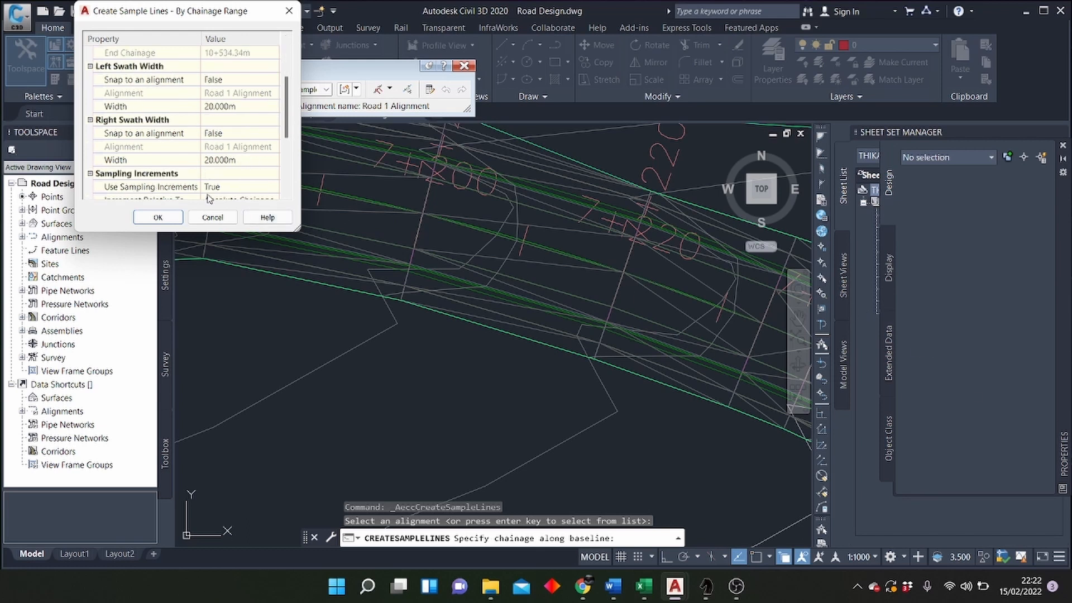
pyautogui.click(172, 219)
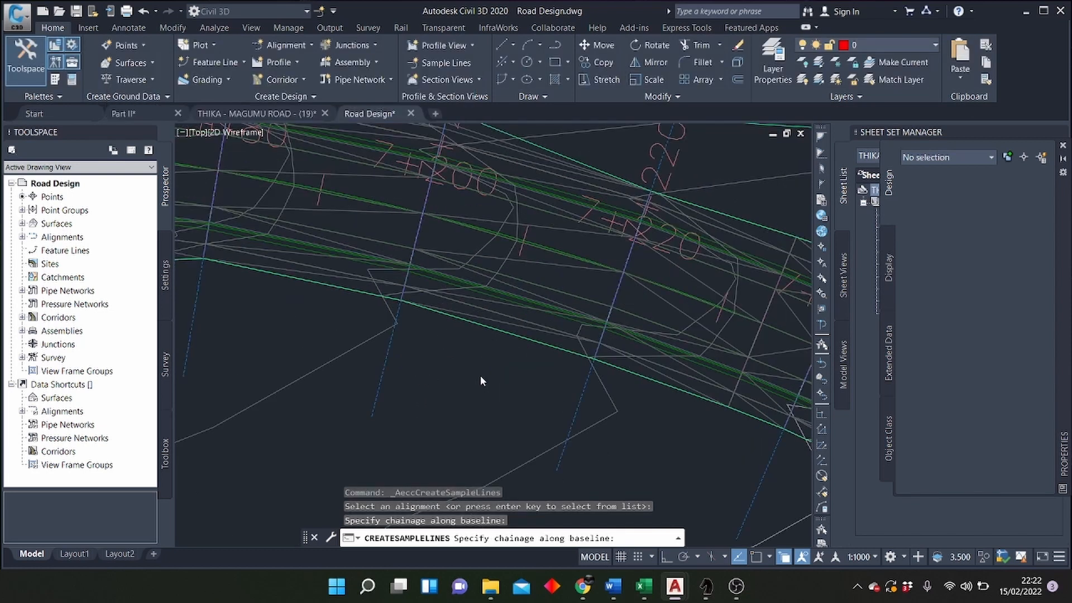
pyautogui.press('Return')
# Step: Examine the sample lines and their chainage labels along the road corridor
pyautogui.scroll(-5, 485, 351)
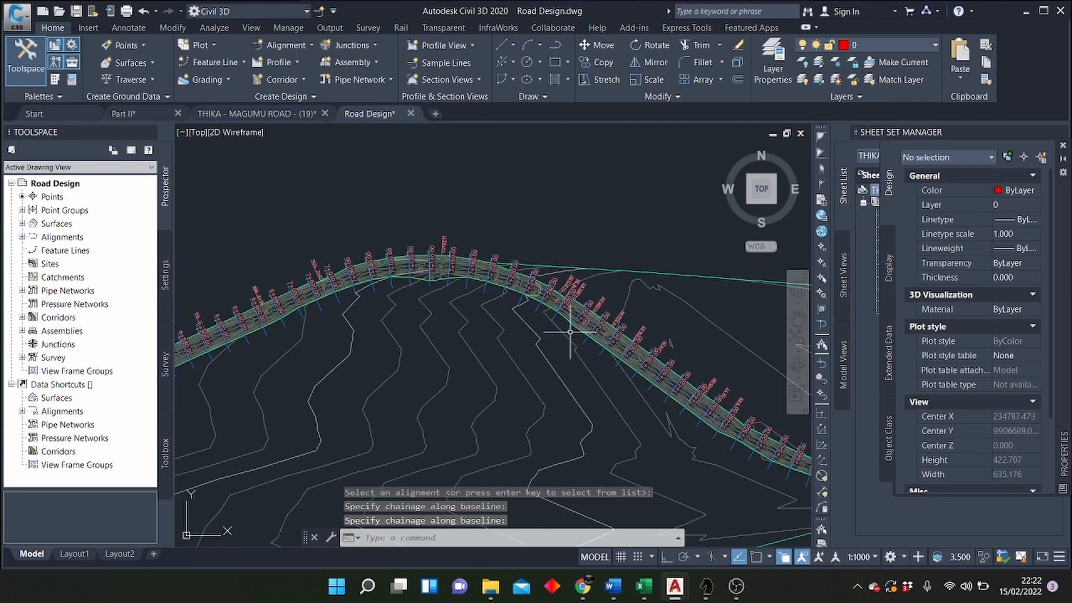
pyautogui.scroll(-6, 558, 290)
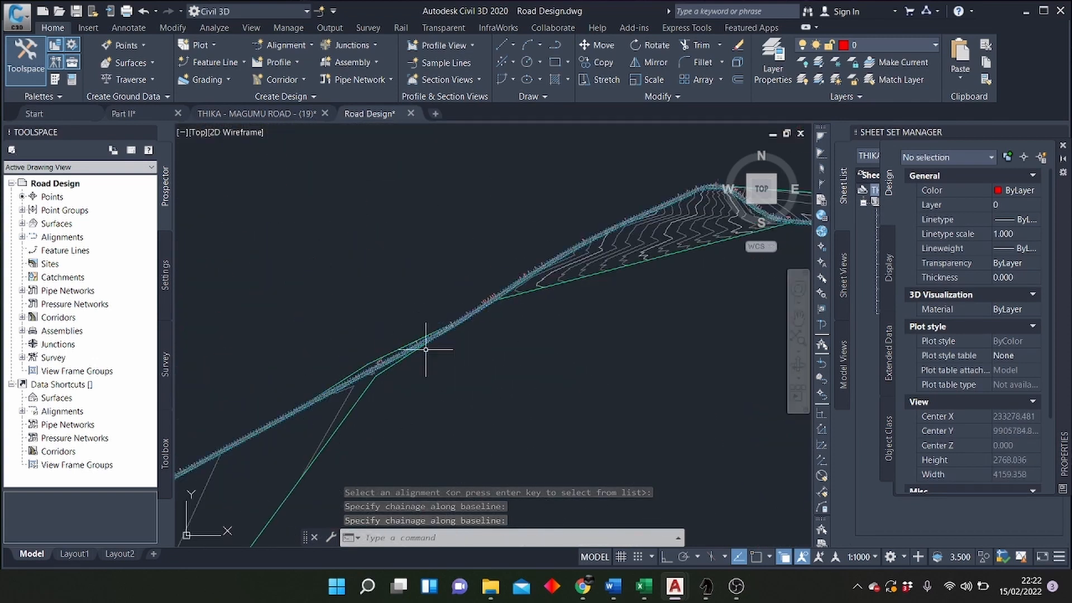
pyautogui.scroll(6, 421, 346)
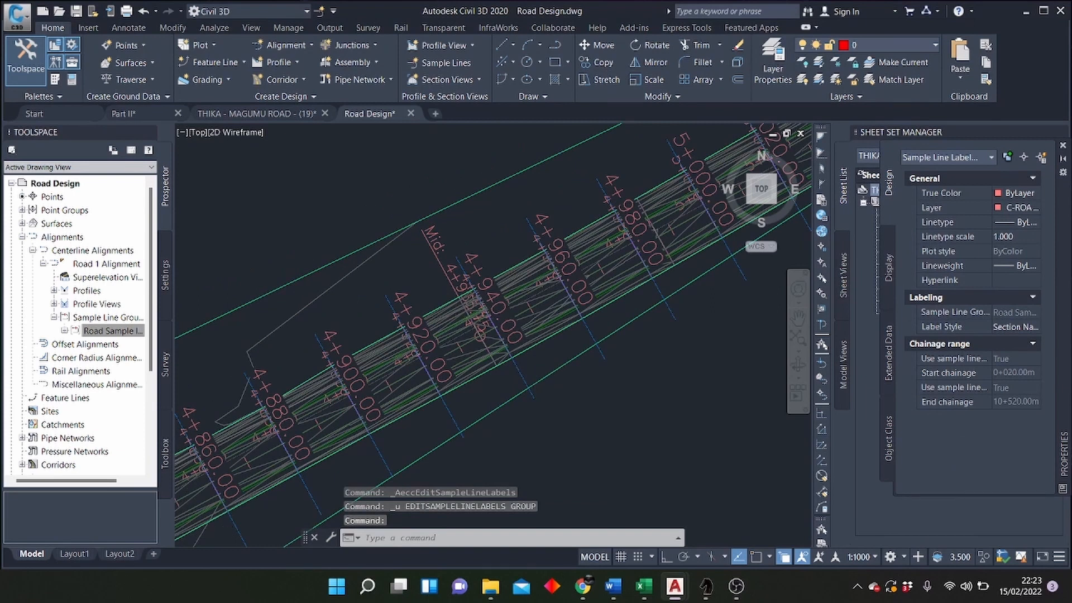
pyautogui.scroll(-5, 456, 322)
pyautogui.scroll(7, 436, 352)
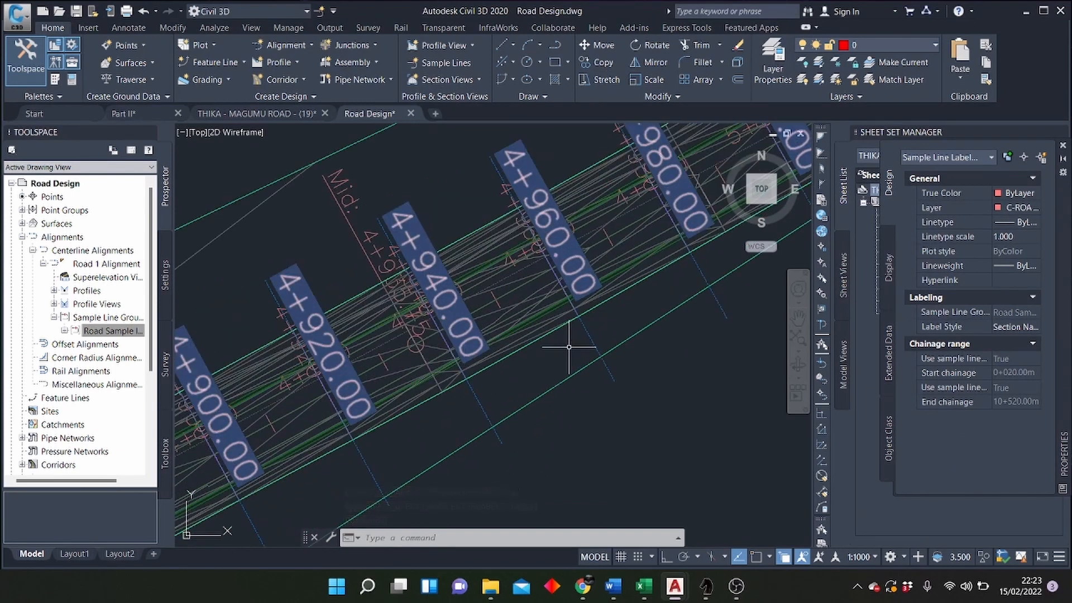
pyautogui.scroll(4, 290, 364)
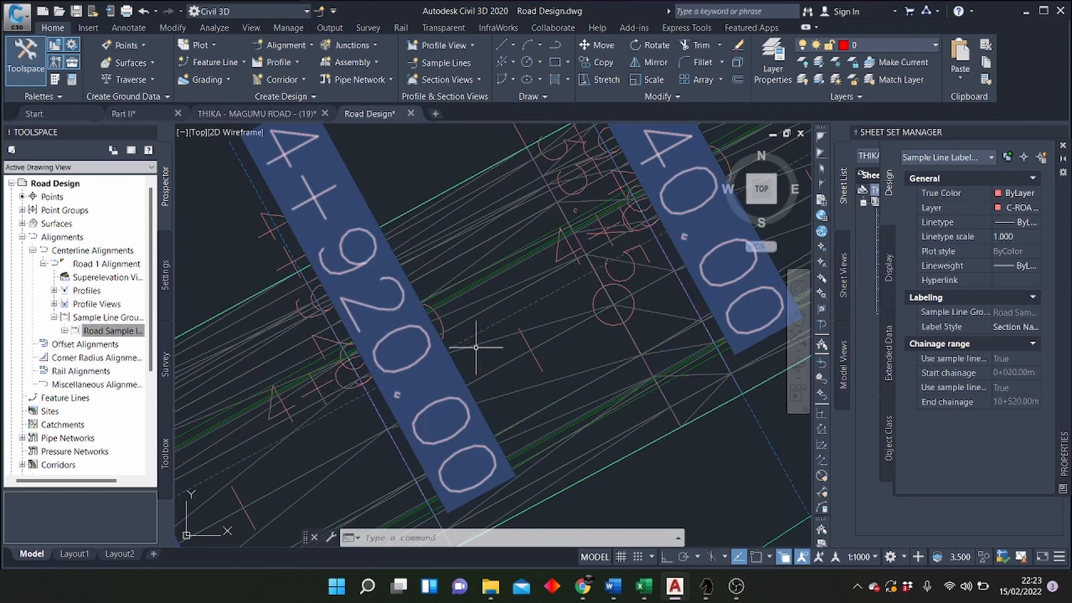
pyautogui.scroll(-5, 391, 357)
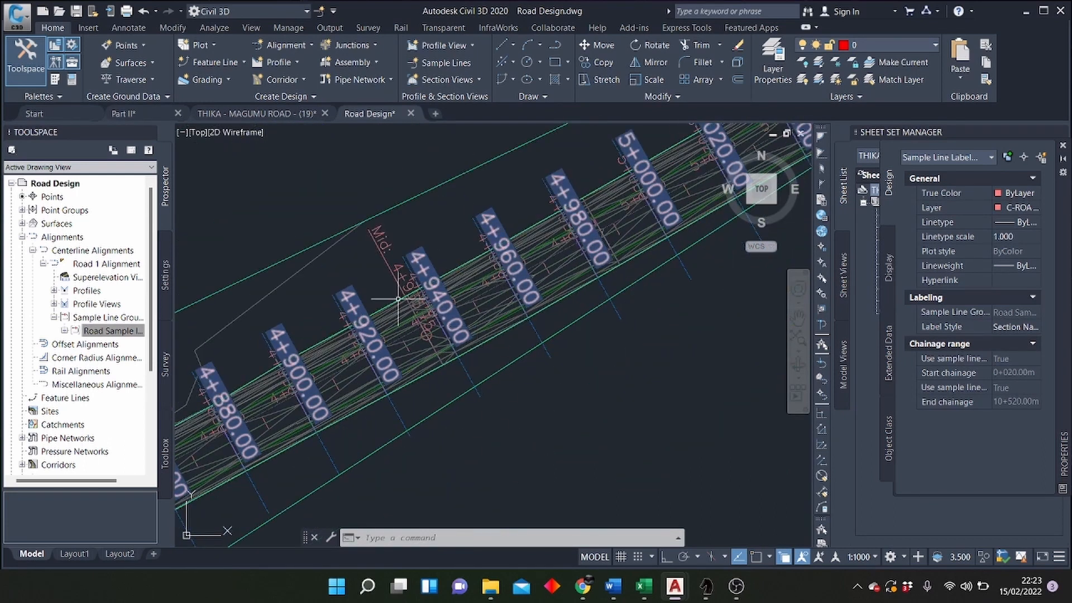
pyautogui.scroll(-4, 398, 299)
pyautogui.scroll(4, 545, 288)
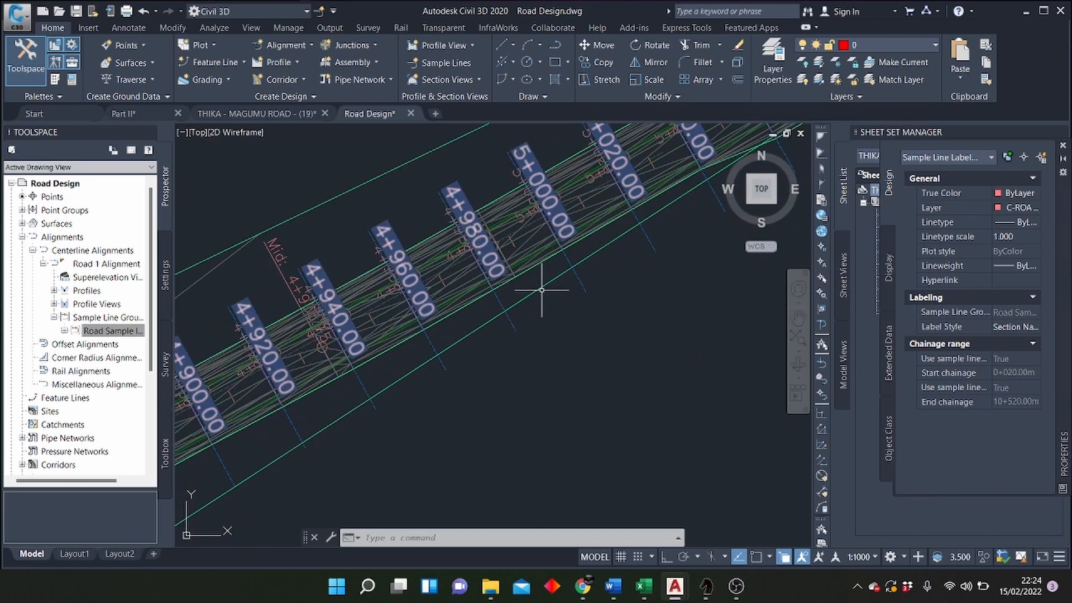
pyautogui.scroll(6, 550, 296)
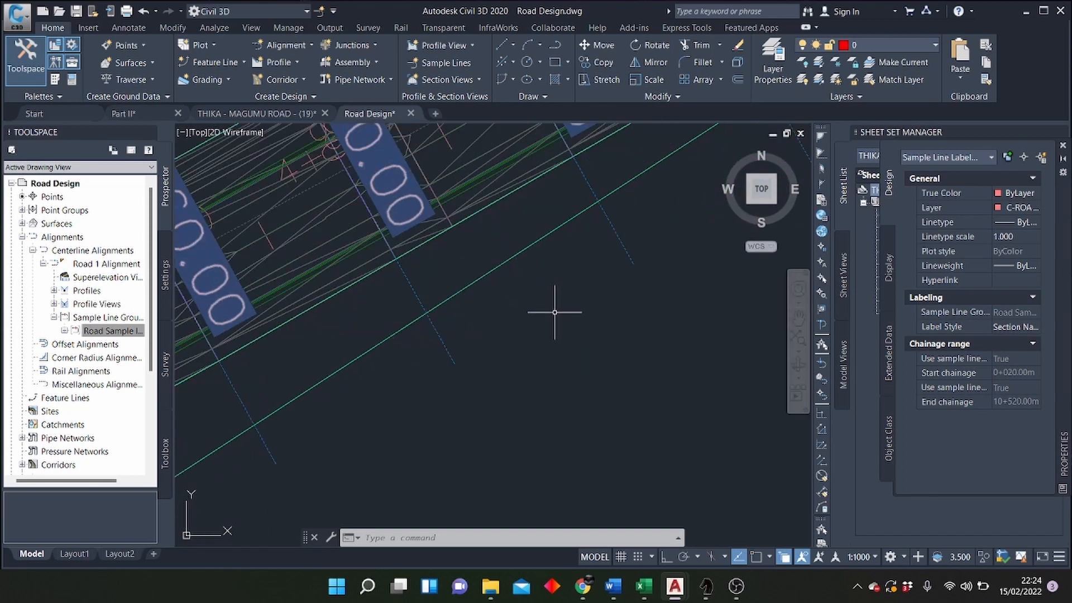
pyautogui.click(512, 327)
pyautogui.click(547, 305)
pyautogui.scroll(-4, 469, 447)
pyautogui.scroll(3, 465, 297)
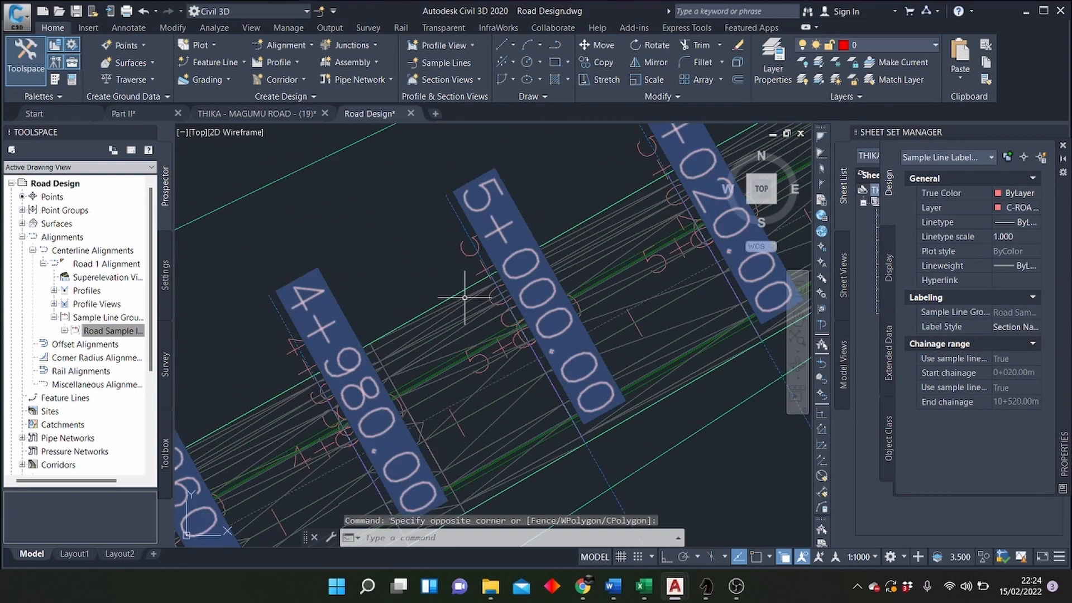
pyautogui.press('Escape')
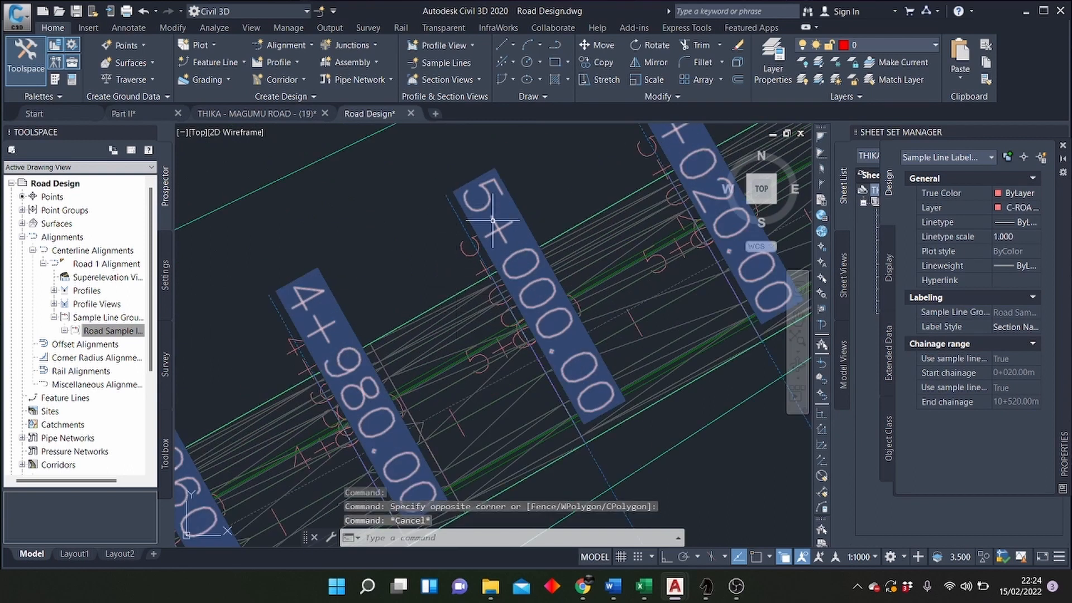
pyautogui.press('Escape')
# Step: Delete the Section Name label style from the label group of the Road Sample lines
pyautogui.click(525, 170)
pyautogui.click(489, 198)
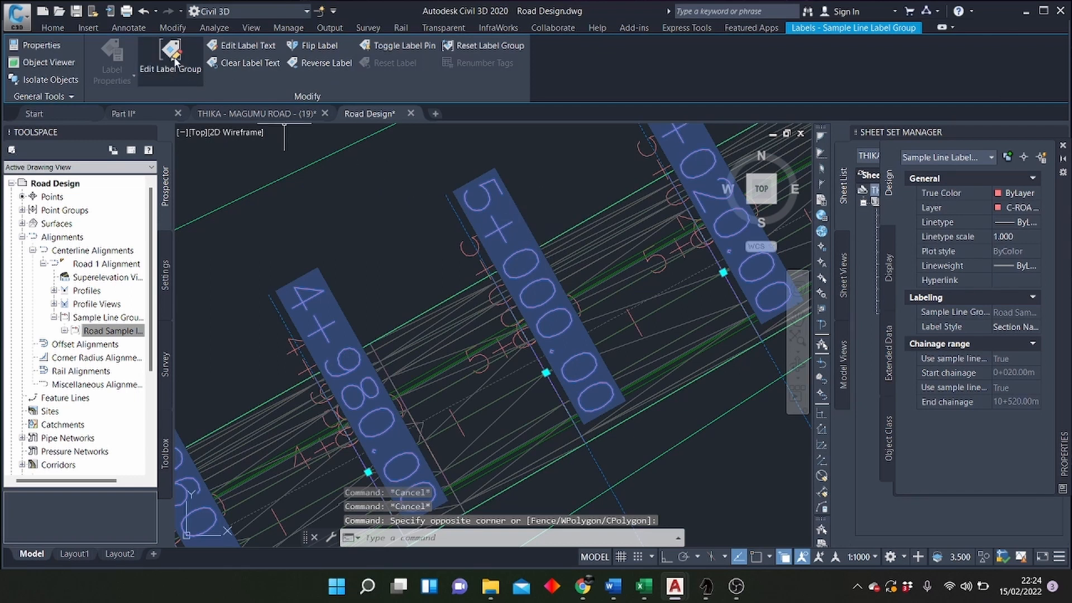
pyautogui.click(171, 54)
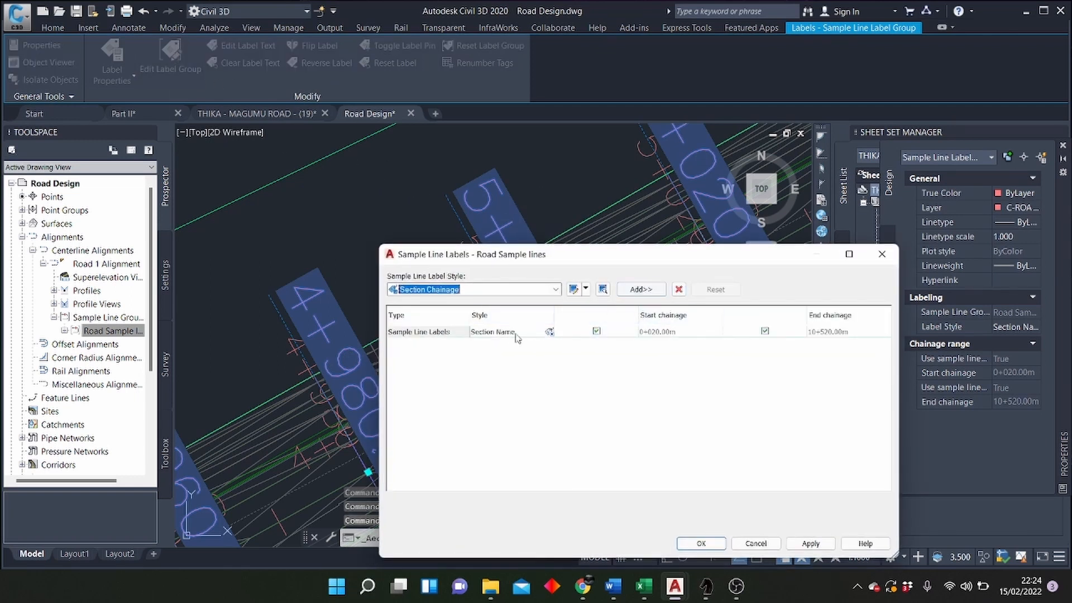
pyautogui.click(494, 334)
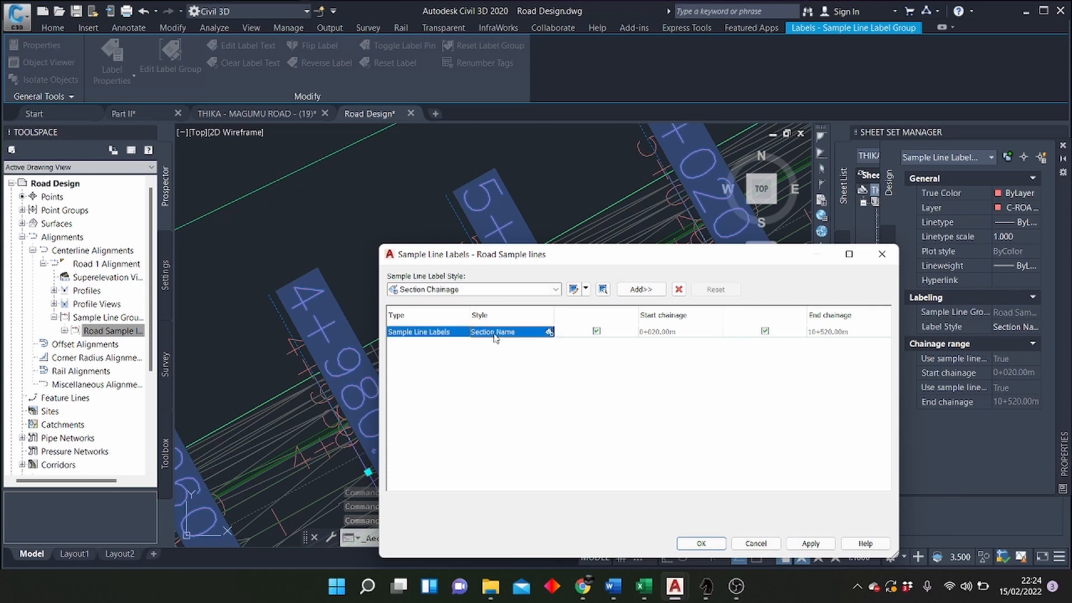
pyautogui.click(679, 289)
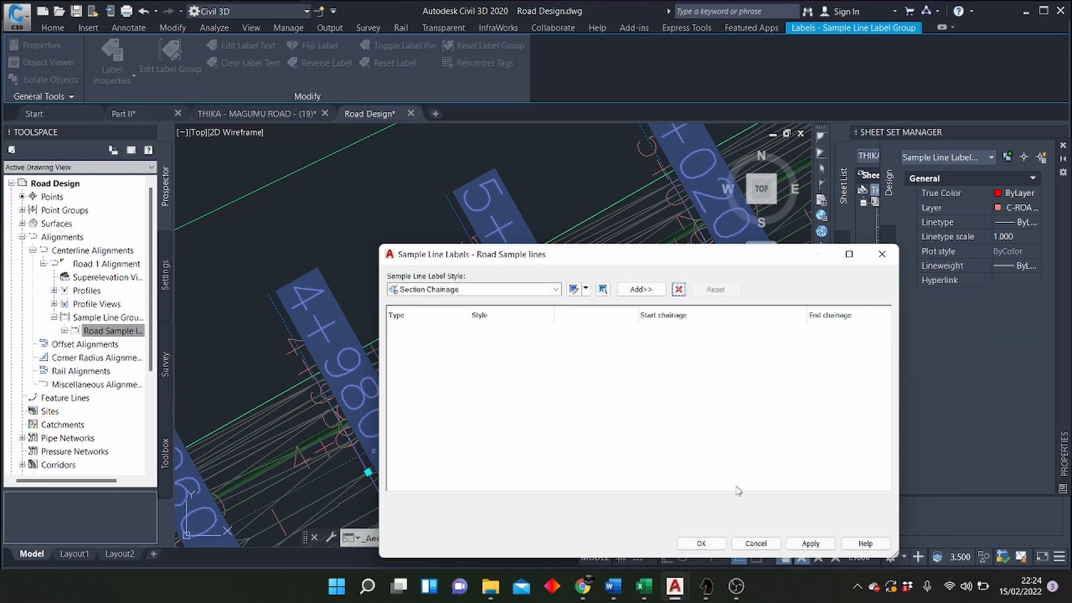
pyautogui.click(809, 543)
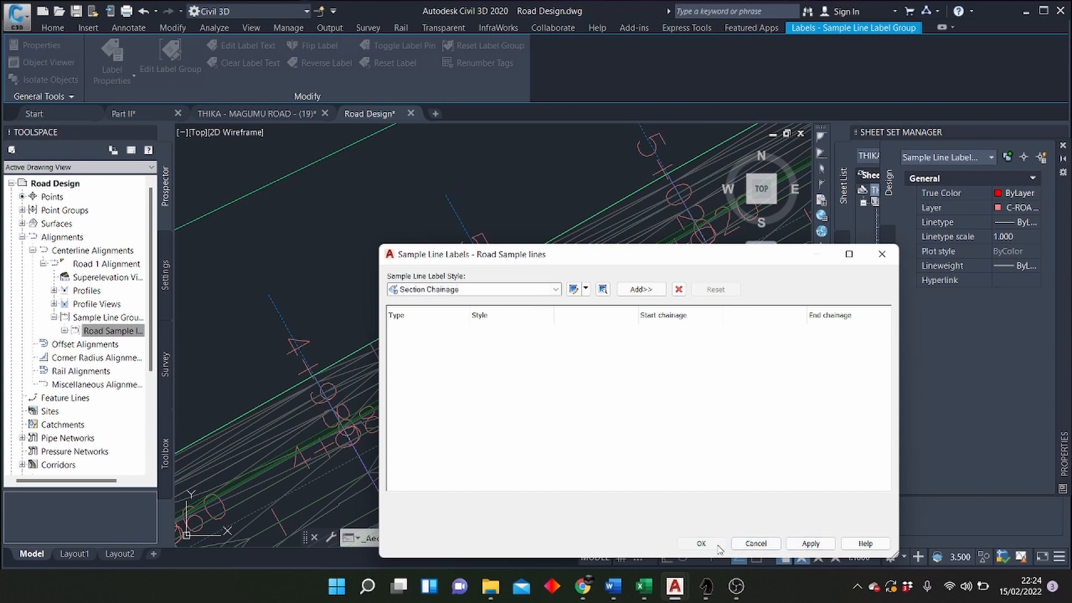
pyautogui.click(701, 543)
pyautogui.scroll(-6, 326, 293)
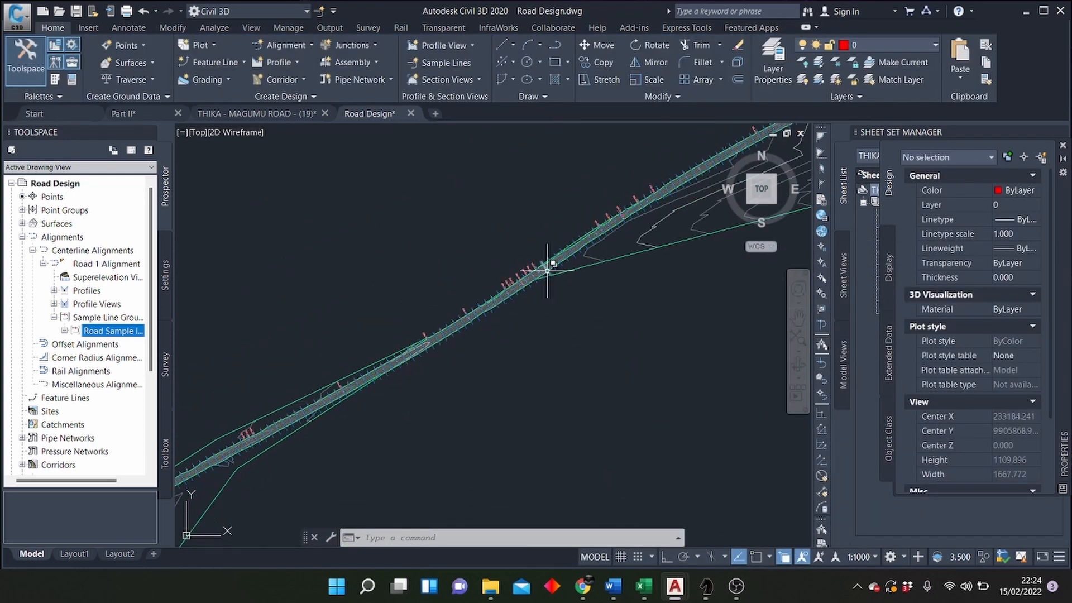
pyautogui.scroll(-4, 391, 340)
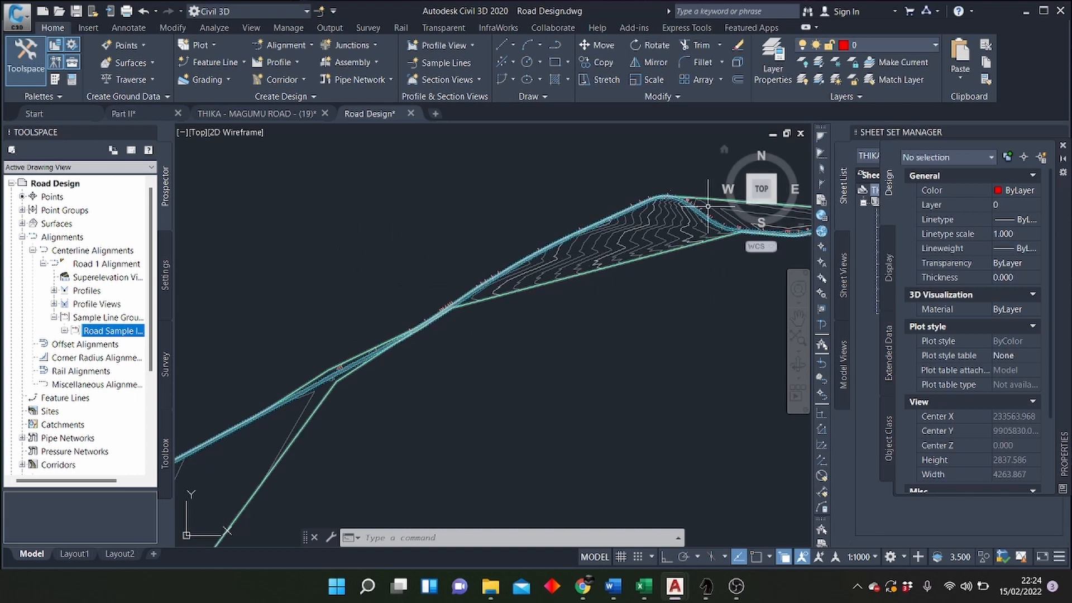
pyautogui.scroll(3, 617, 220)
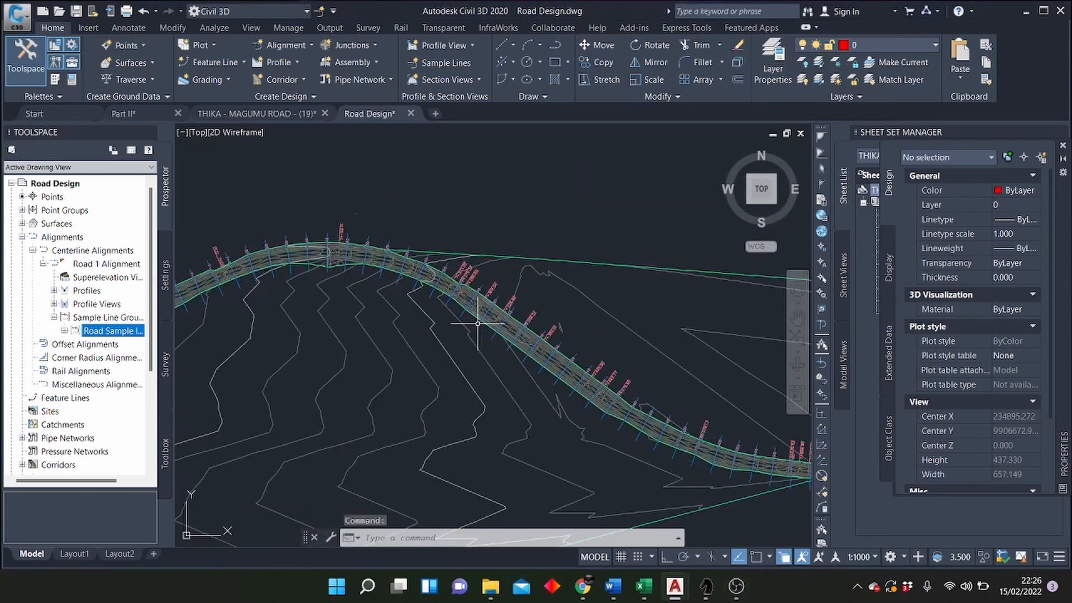
pyautogui.scroll(6, 477, 318)
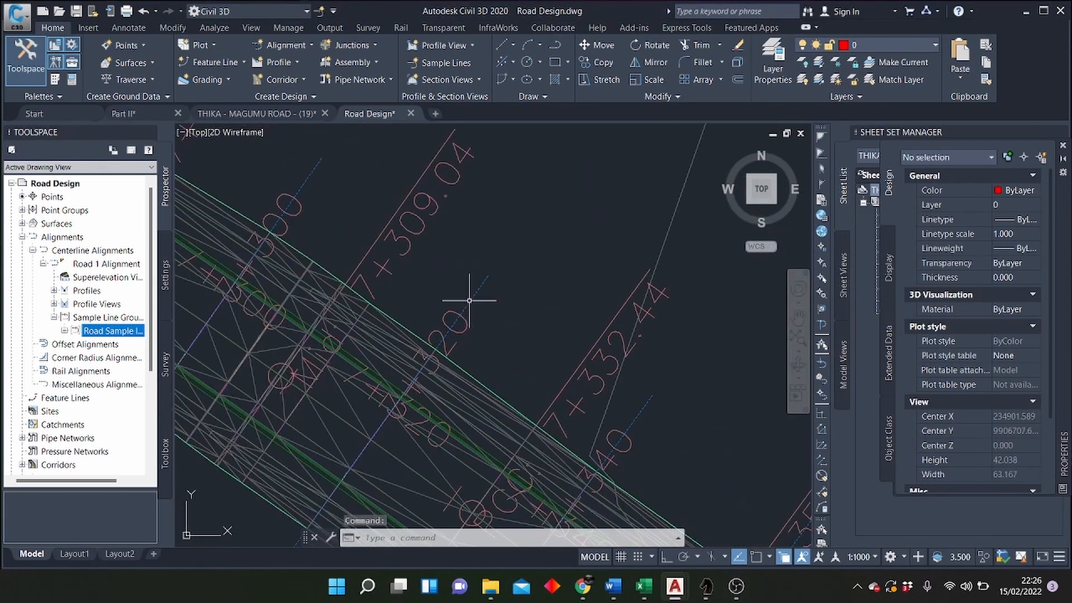
# Step: Start creating multiple section views for the Road 1 Alignment using the Road Sample lines group and the automatic chainage range
pyautogui.scroll(-4, 486, 183)
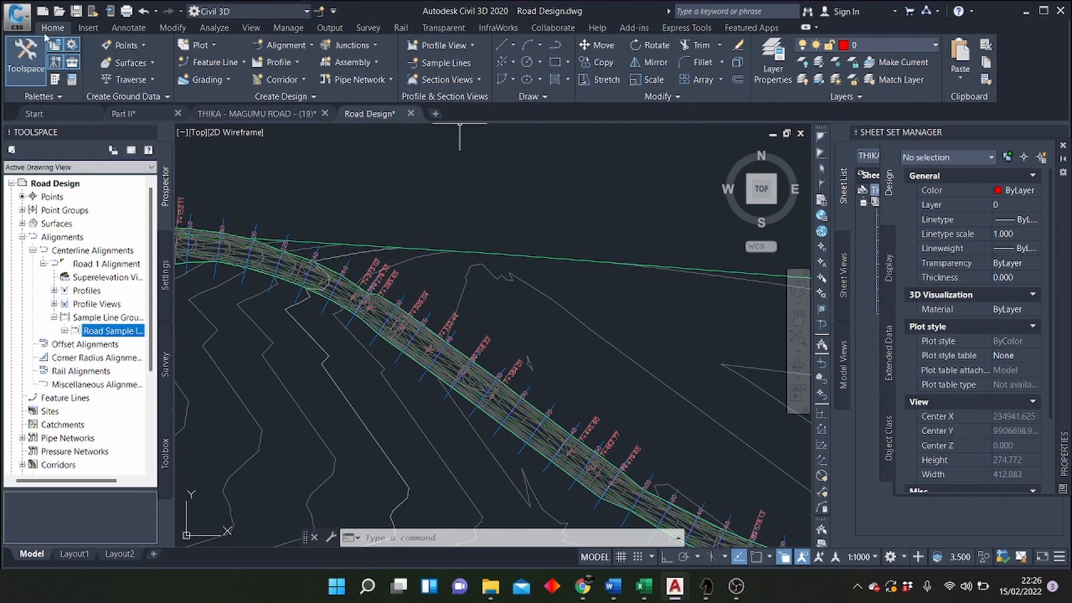
pyautogui.click(468, 81)
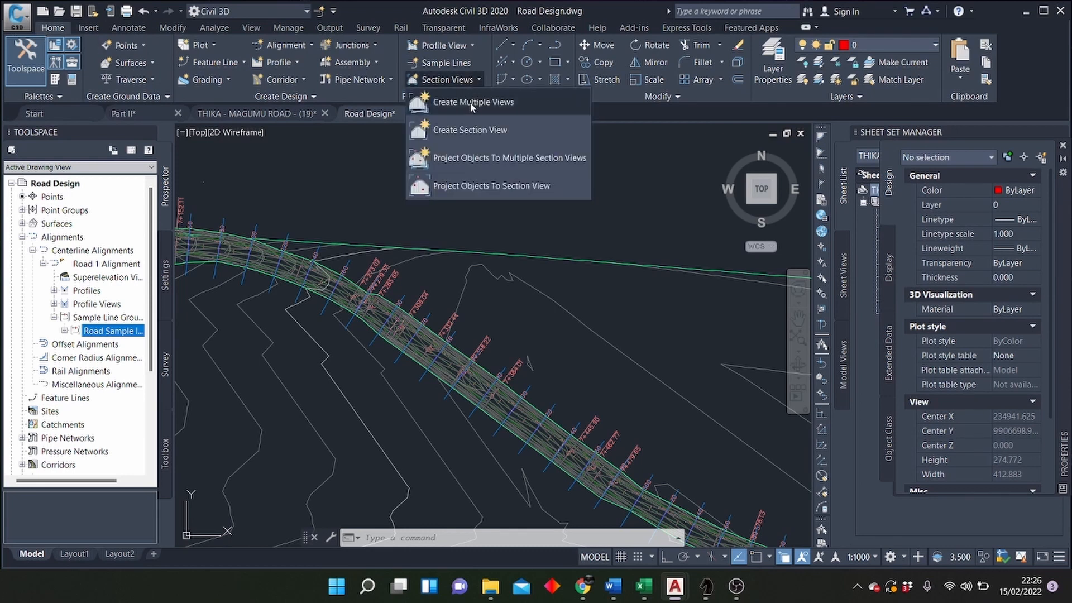
pyautogui.click(470, 103)
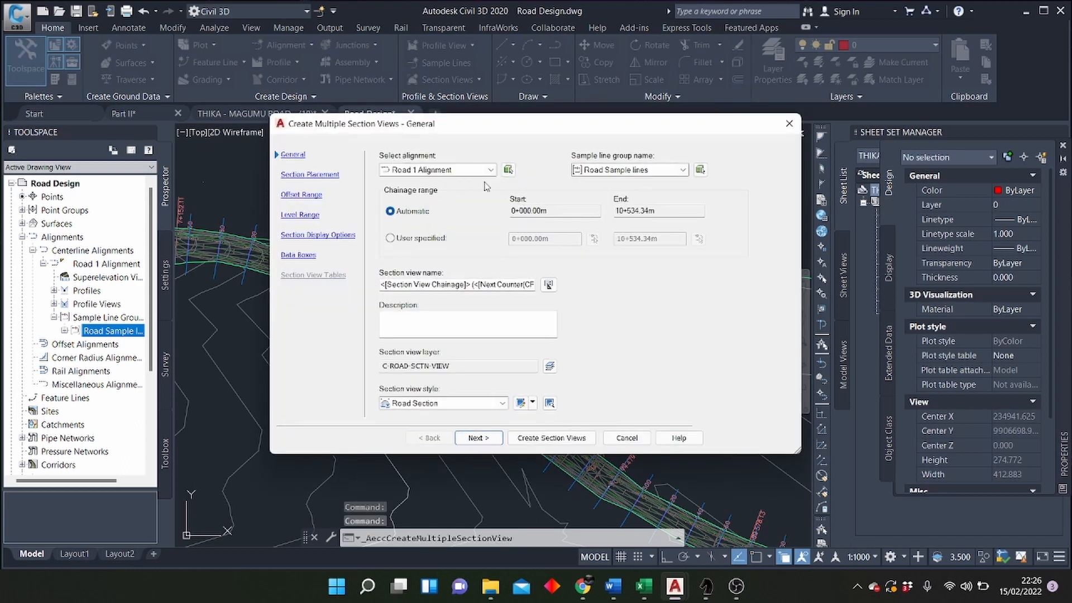
pyautogui.moveTo(575, 134); pyautogui.dragTo(438, 82)
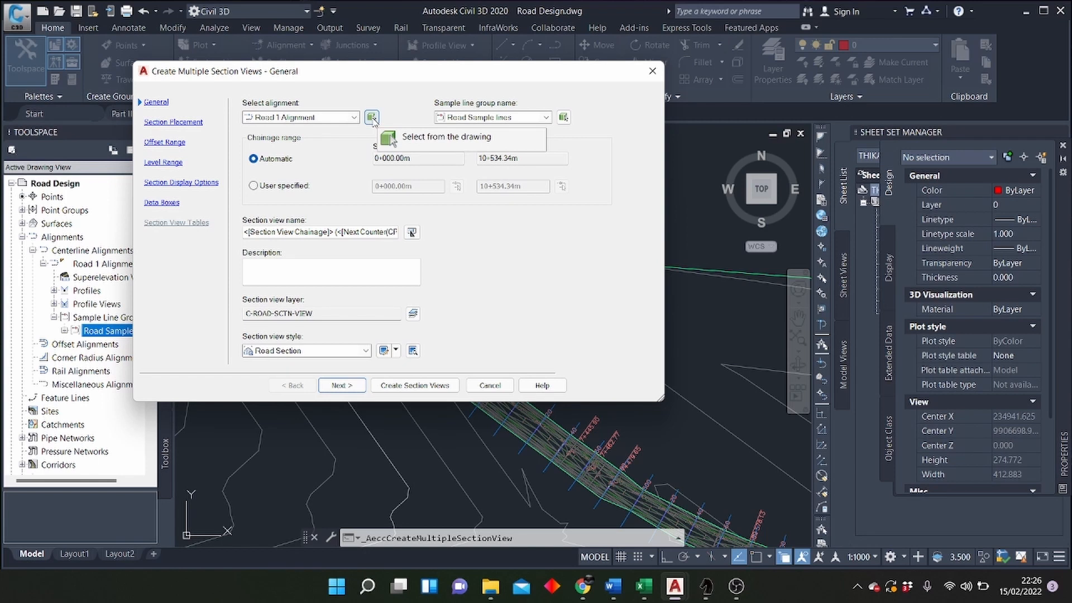
pyautogui.click(354, 117)
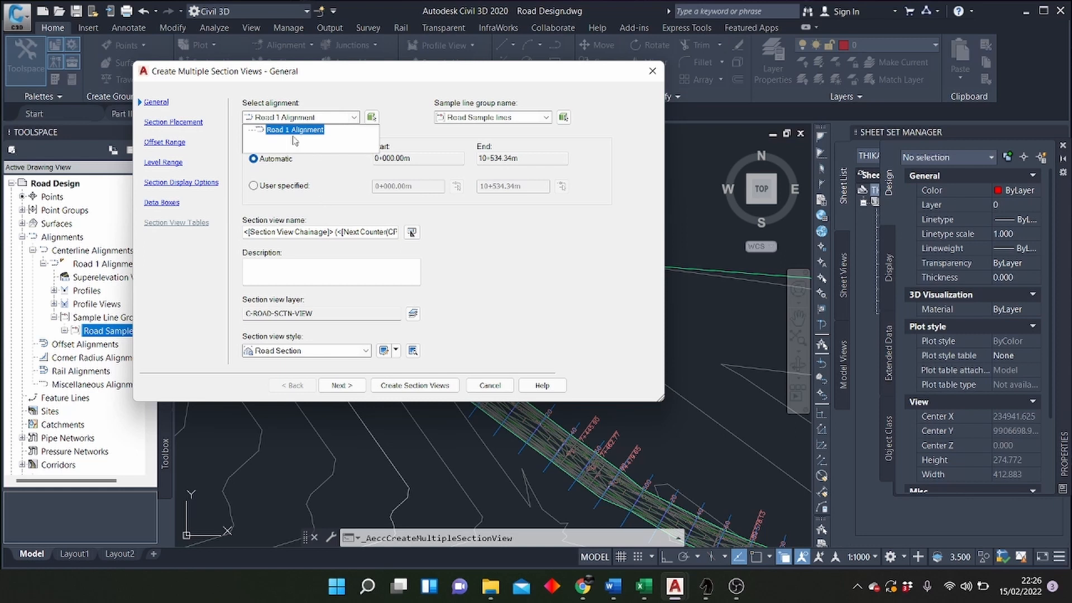
pyautogui.click(309, 131)
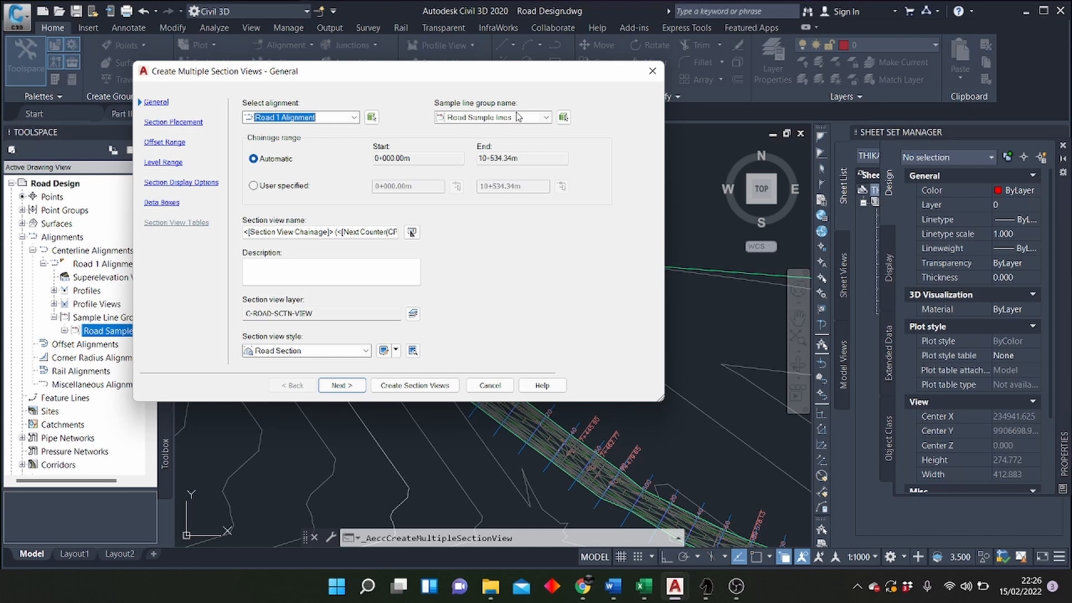
pyautogui.click(546, 117)
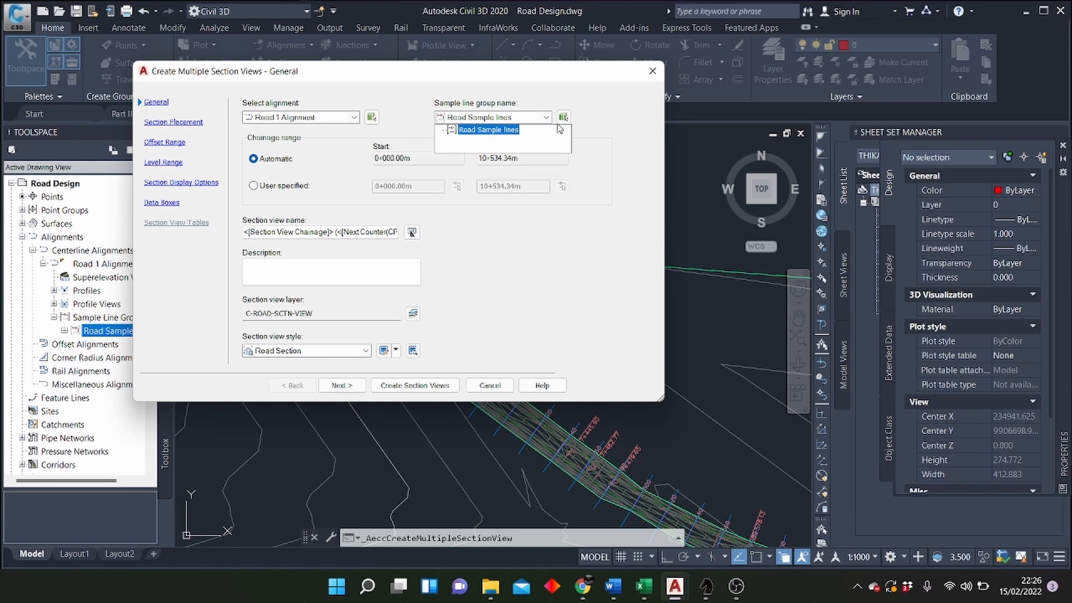
pyautogui.click(592, 124)
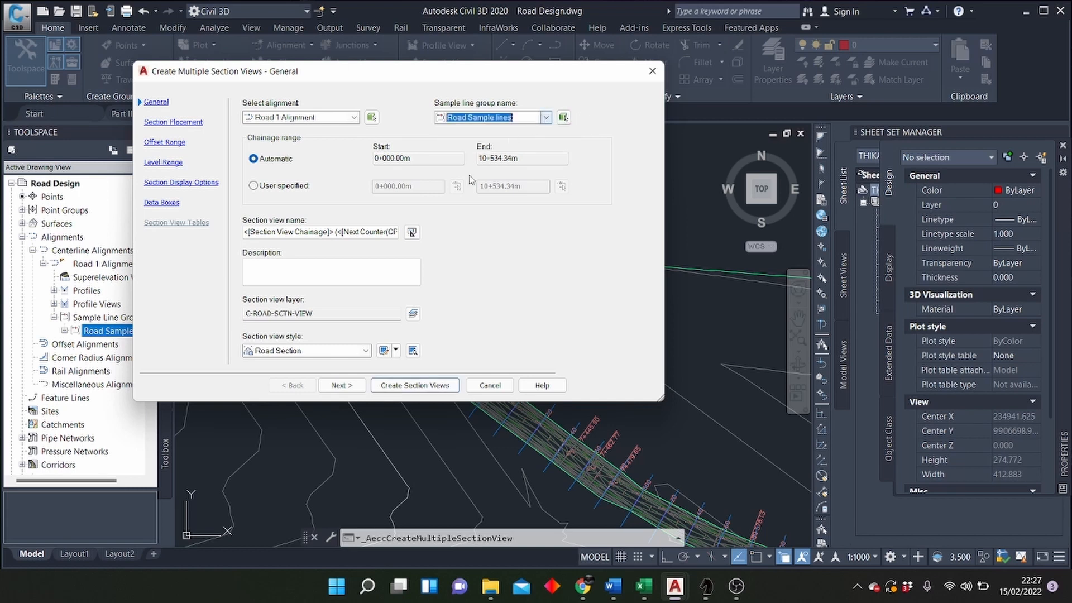
pyautogui.click(326, 233)
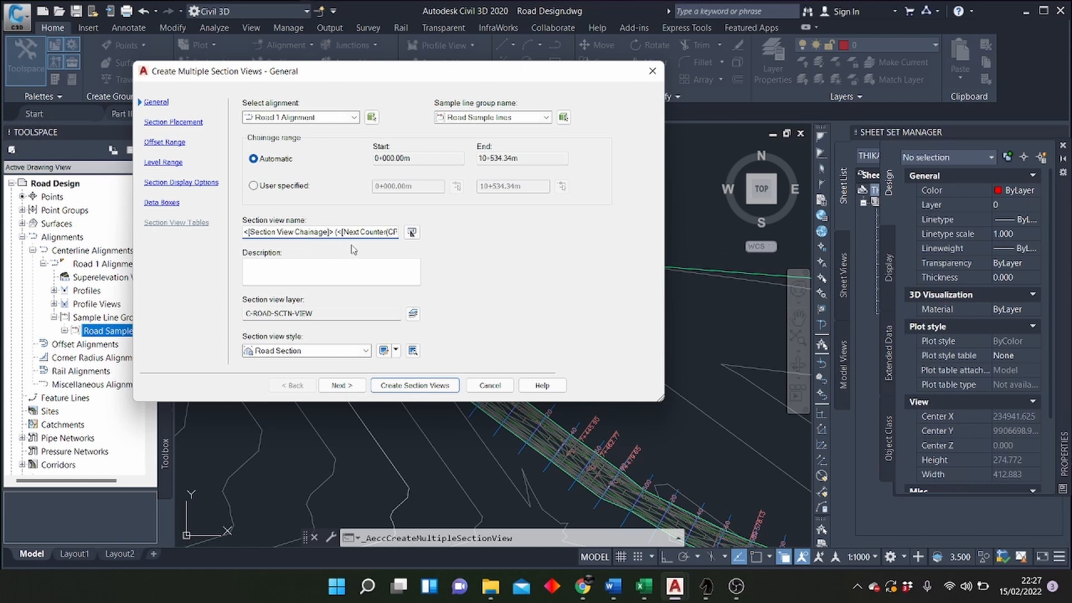
# Step: Accept production placement with the ISO A1 Section 1 to 1000 template, Basic group plot style, and automatic offset and level ranges
pyautogui.click(339, 386)
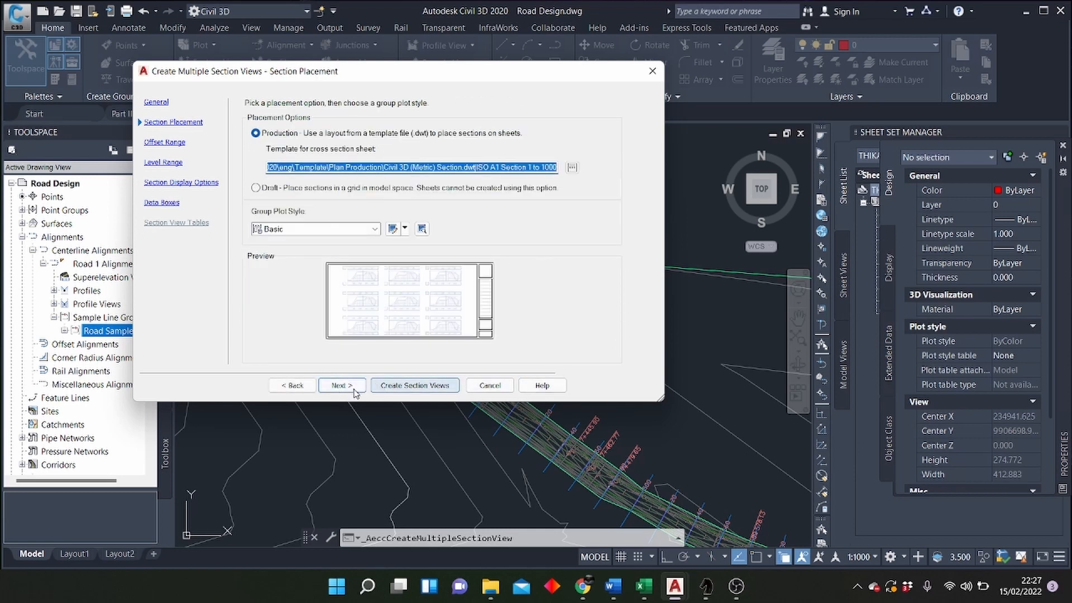
pyautogui.click(345, 389)
pyautogui.click(341, 385)
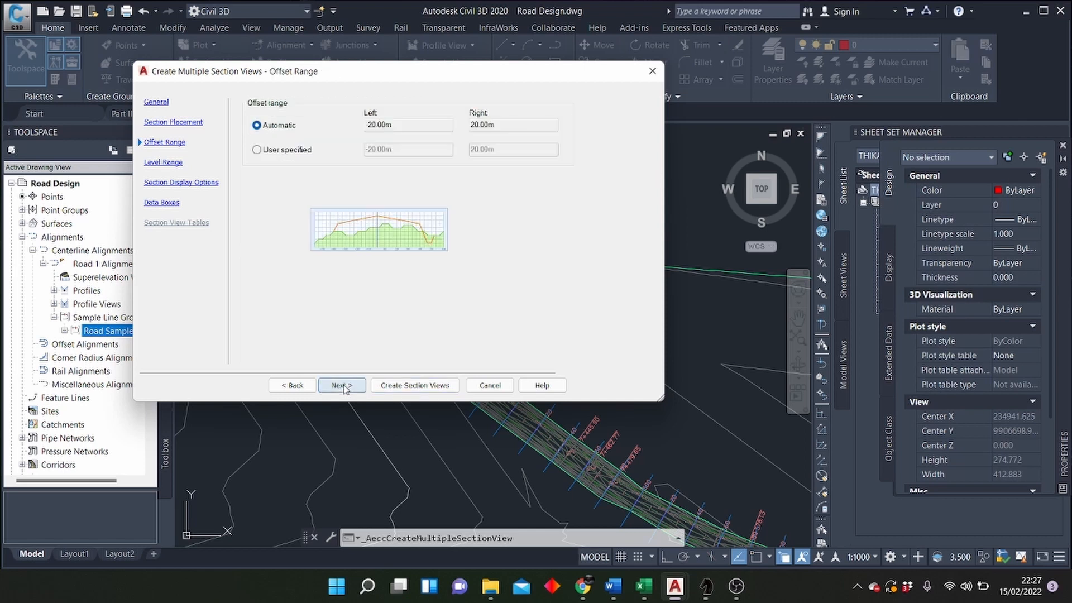
pyautogui.click(342, 386)
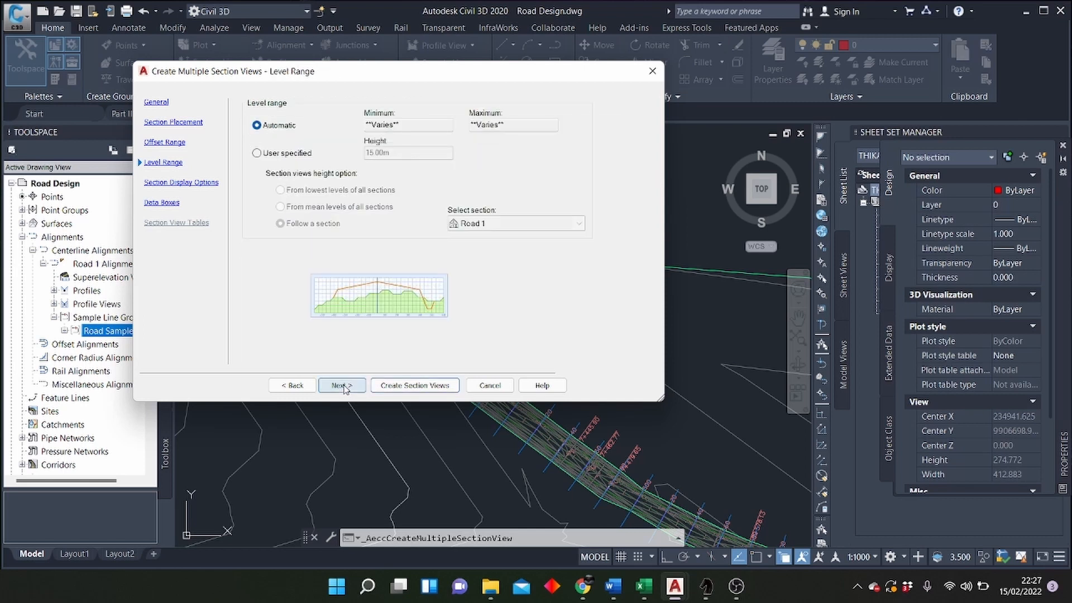
pyautogui.click(342, 385)
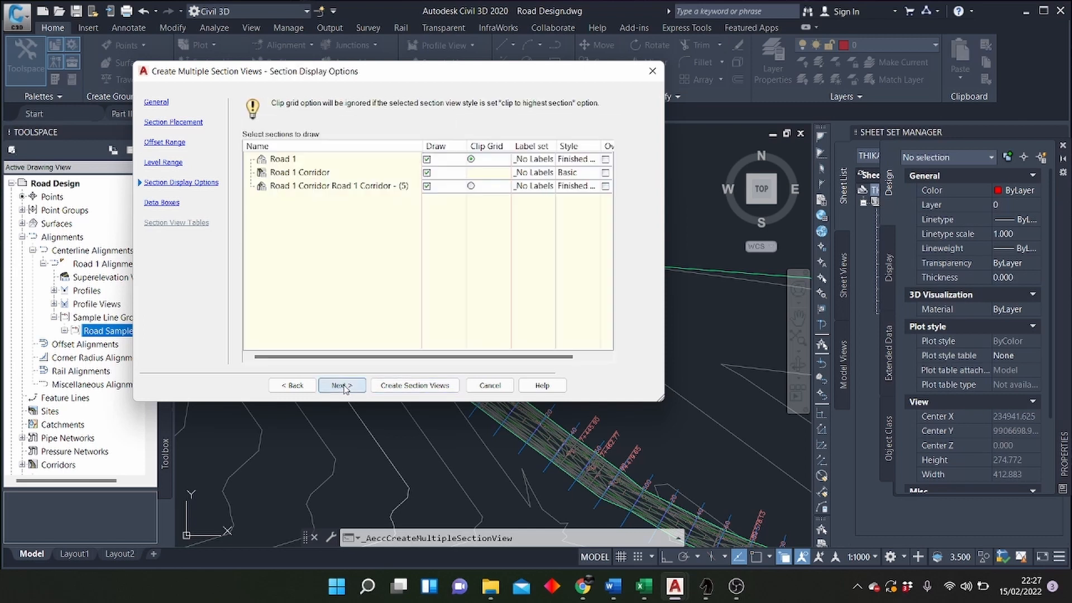
pyautogui.moveTo(478, 356); pyautogui.dragTo(506, 357)
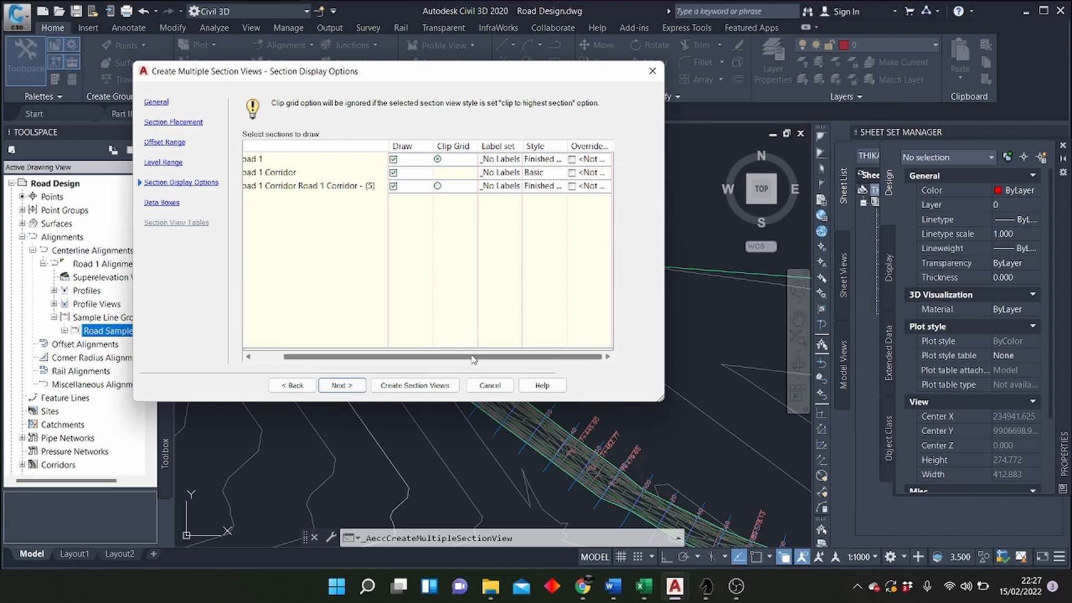
pyautogui.moveTo(474, 359)
pyautogui.mouseDown()
pyautogui.moveTo(437, 364)
pyautogui.moveTo(484, 362)
pyautogui.mouseUp()
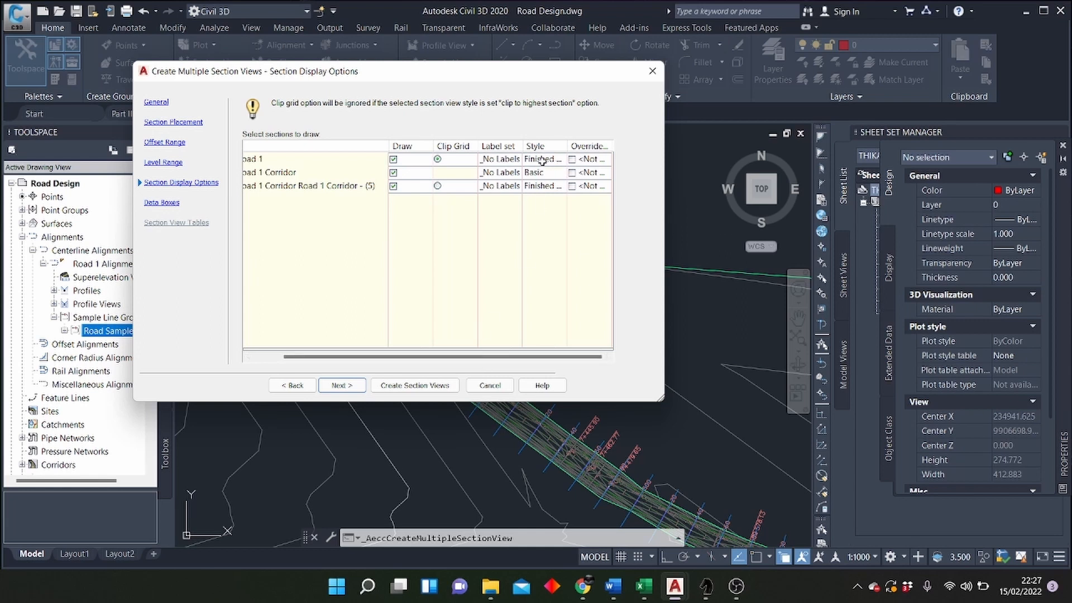
pyautogui.moveTo(455, 360)
pyautogui.mouseDown()
pyautogui.moveTo(406, 362)
pyautogui.moveTo(439, 362)
pyautogui.mouseUp()
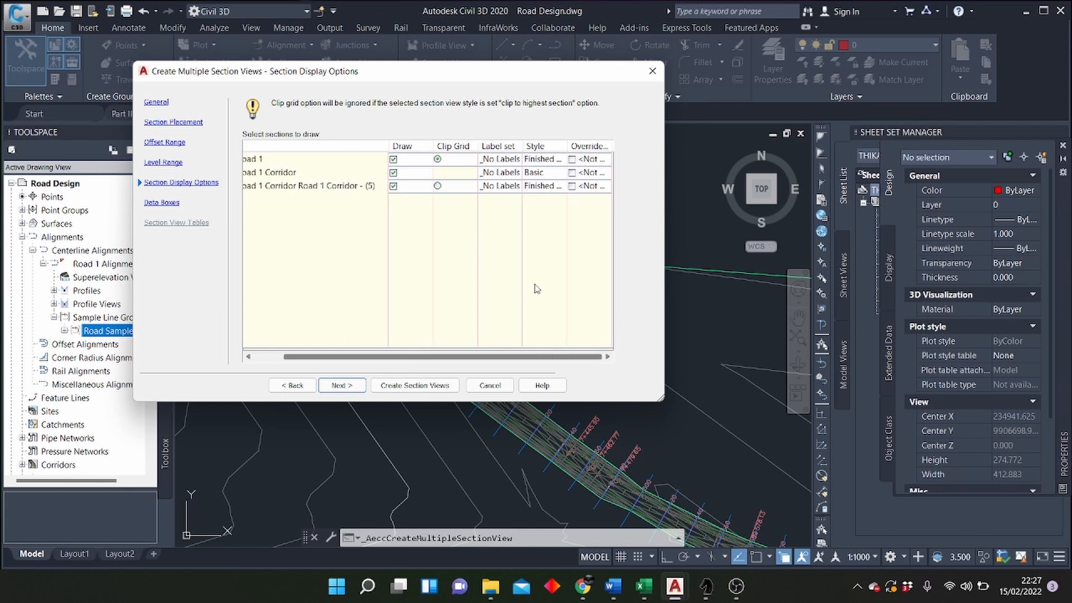
pyautogui.click(544, 159)
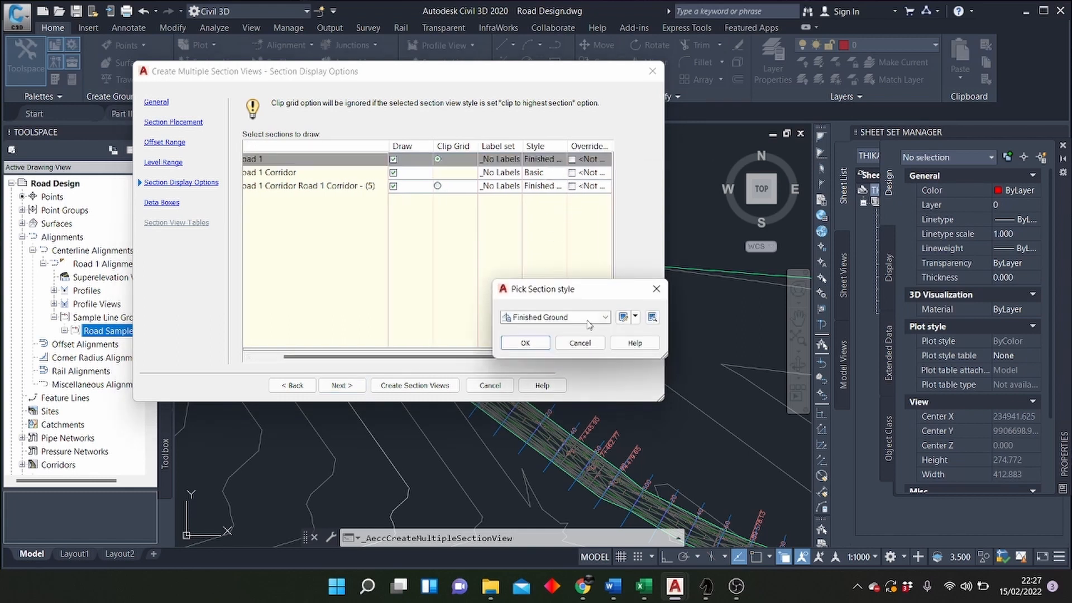
pyautogui.click(656, 288)
pyautogui.moveTo(472, 359); pyautogui.dragTo(442, 359)
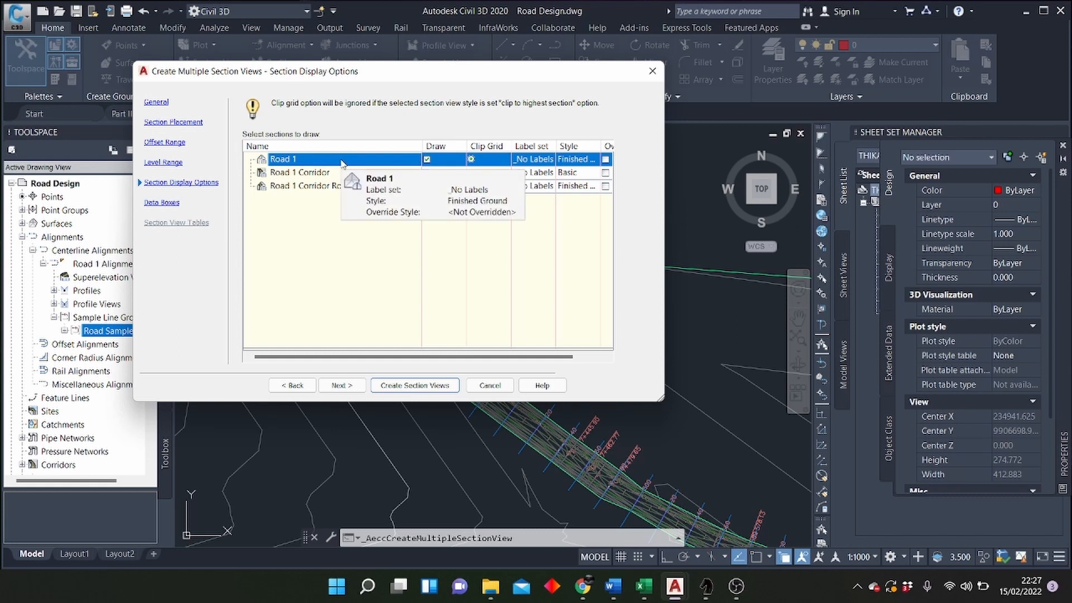
# Step: Set the section style of the Road 1 surface to Existing Ground
pyautogui.click(581, 161)
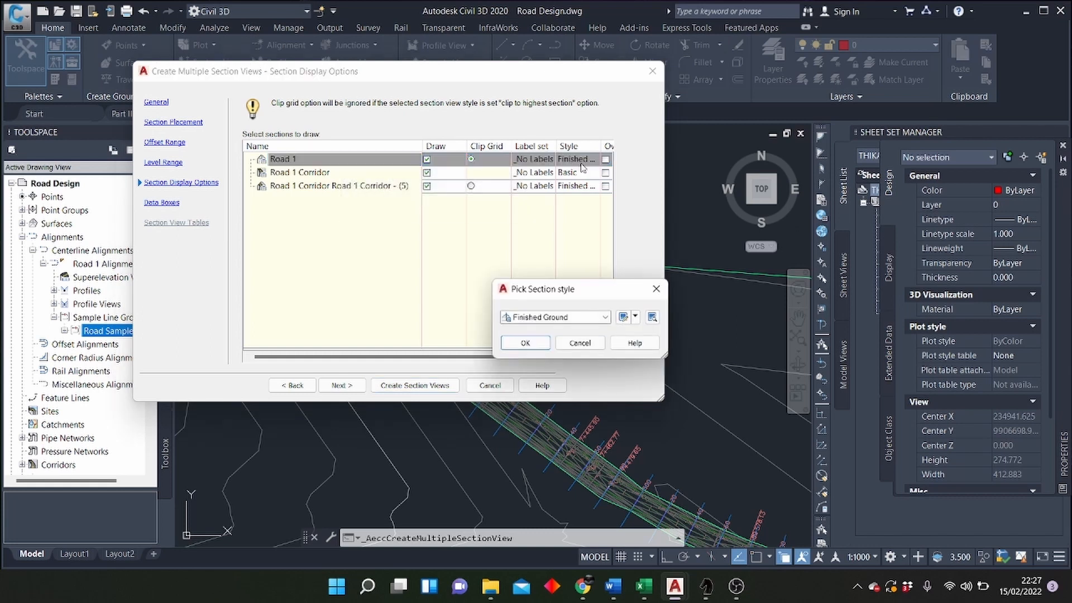
pyautogui.click(605, 316)
pyautogui.click(552, 339)
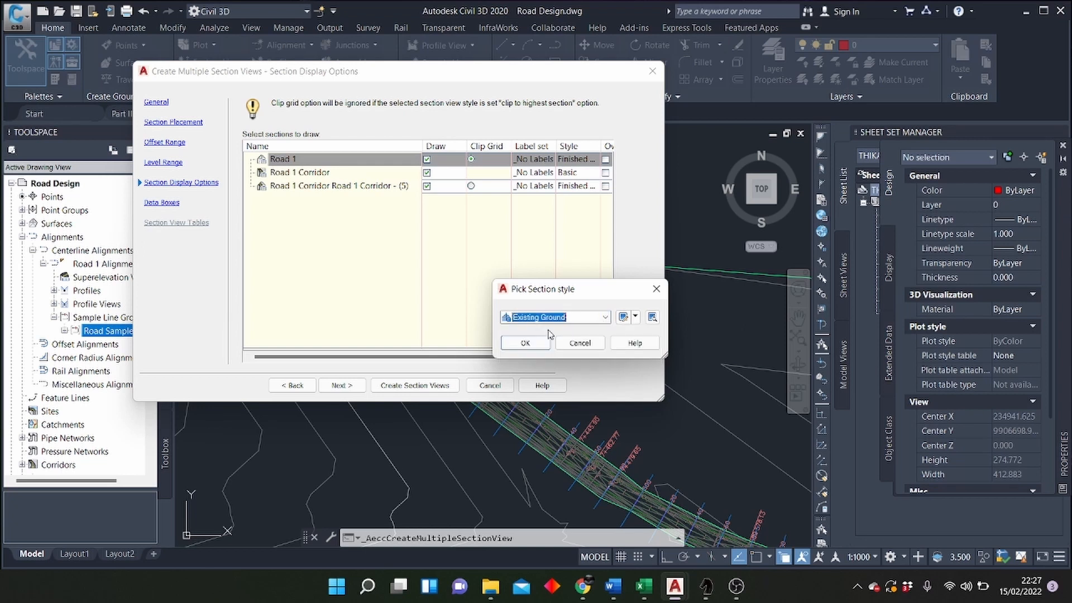
pyautogui.click(529, 342)
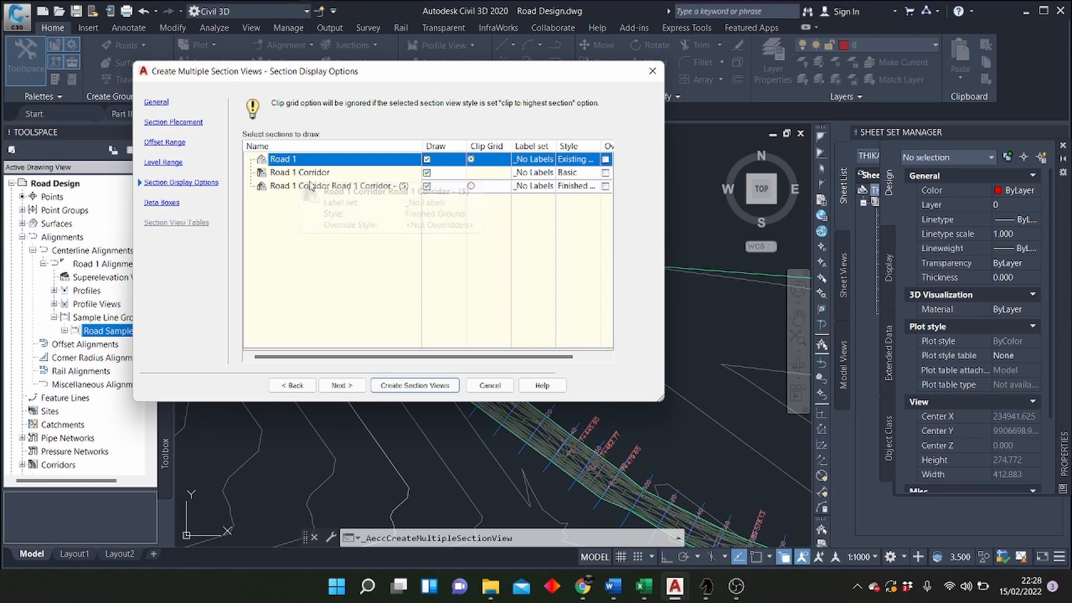
# Step: Confirm Finished Ground as the section style of the Road 1 Corridor Road 1 Corridor - (5) surface
pyautogui.click(565, 191)
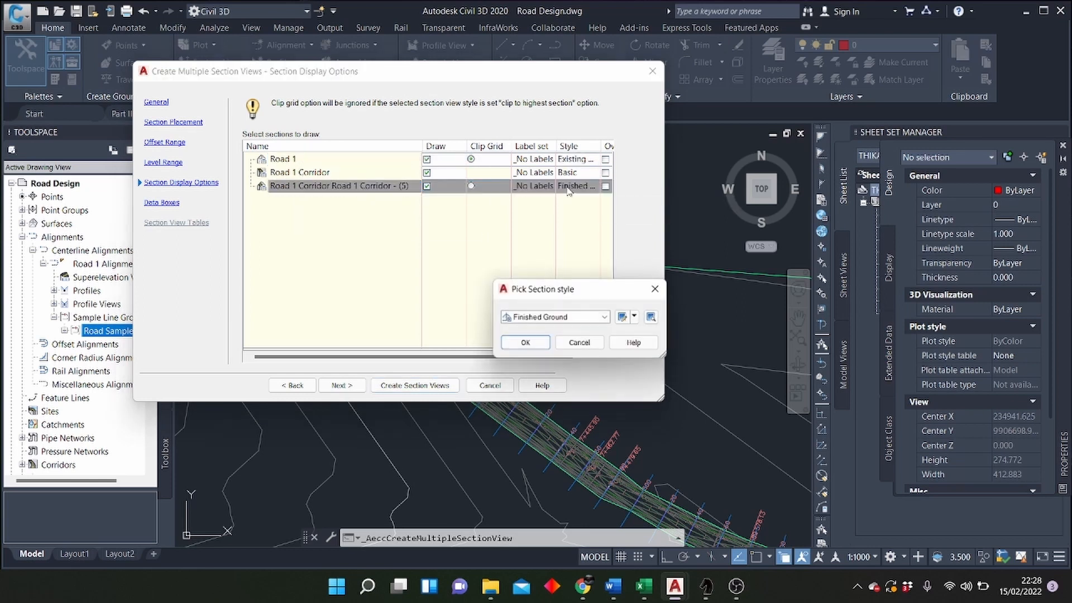
pyautogui.click(587, 315)
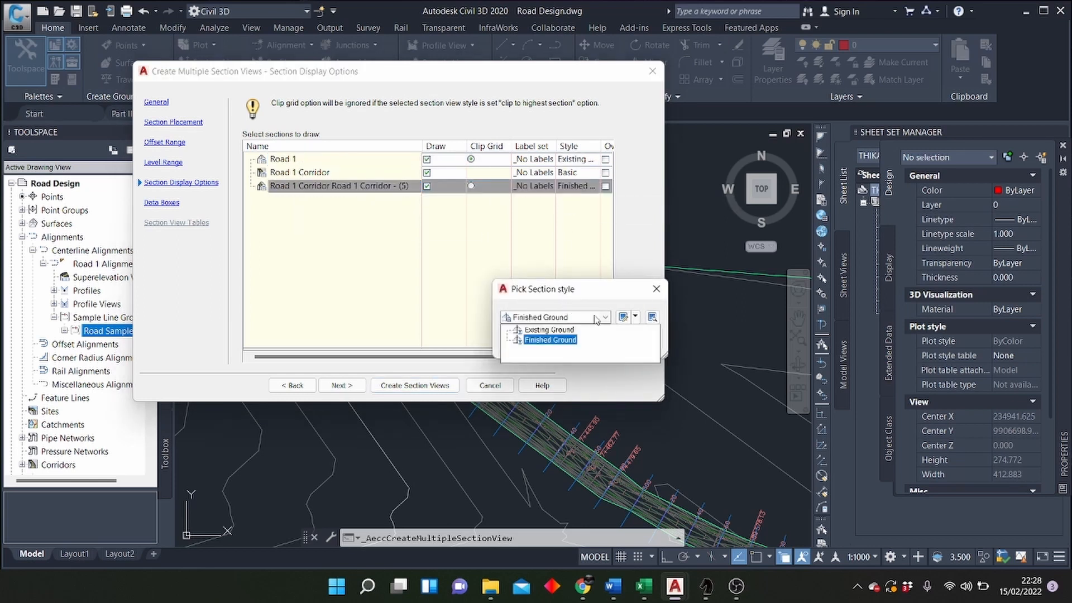
pyautogui.click(574, 341)
pyautogui.click(511, 347)
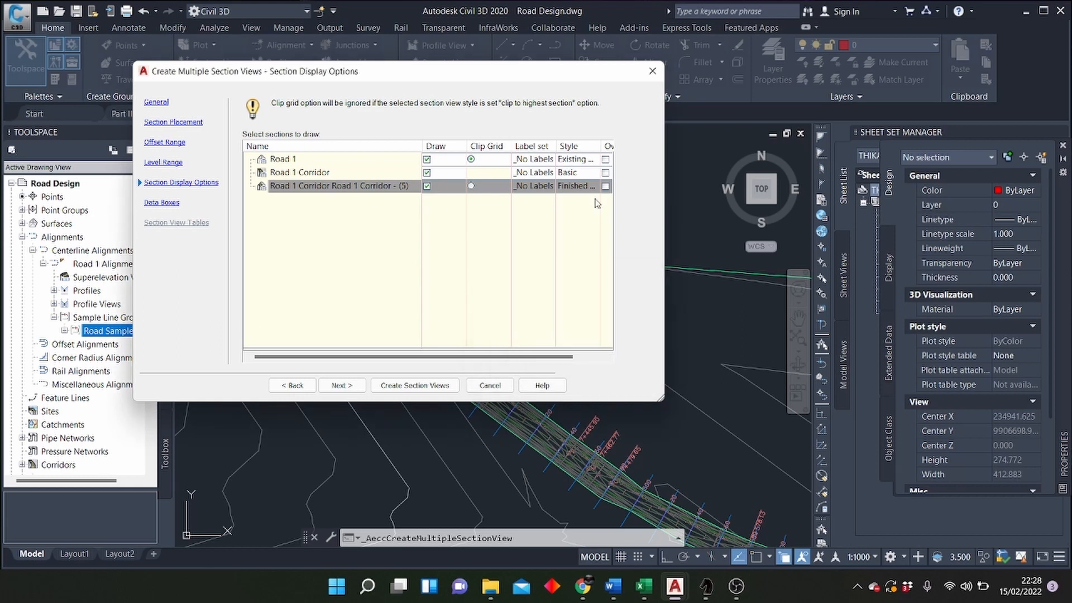
pyautogui.moveTo(512, 359); pyautogui.dragTo(553, 359)
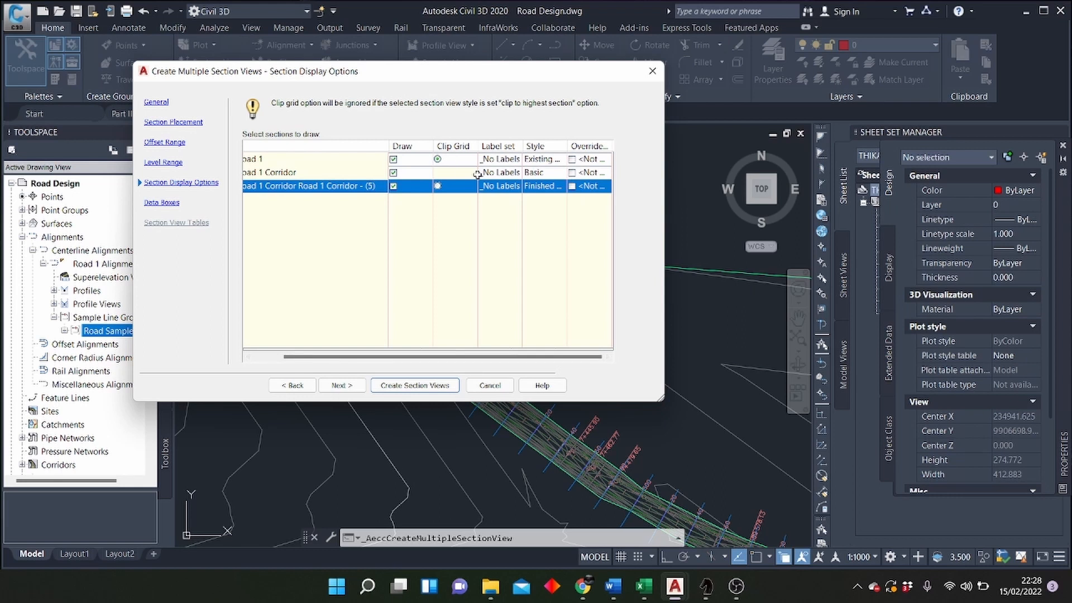
pyautogui.hscroll(-3, 502, 158)
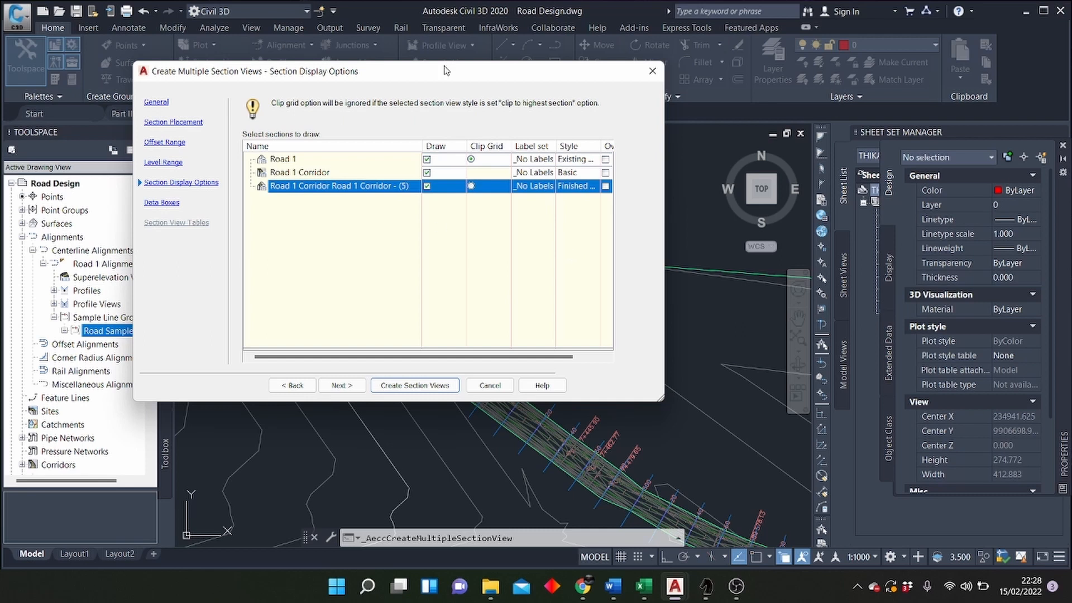
# Step: Create the section views with the Offsets Only band set, placing their origin in the empty space east of the road's end
pyautogui.click(339, 386)
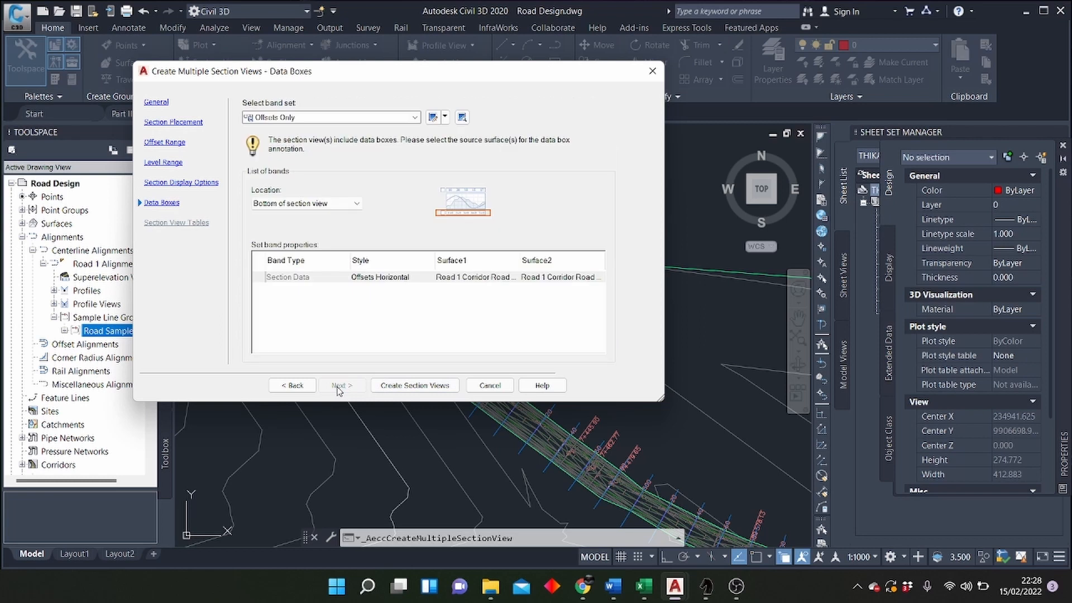
pyautogui.click(424, 385)
pyautogui.scroll(-10, 317, 315)
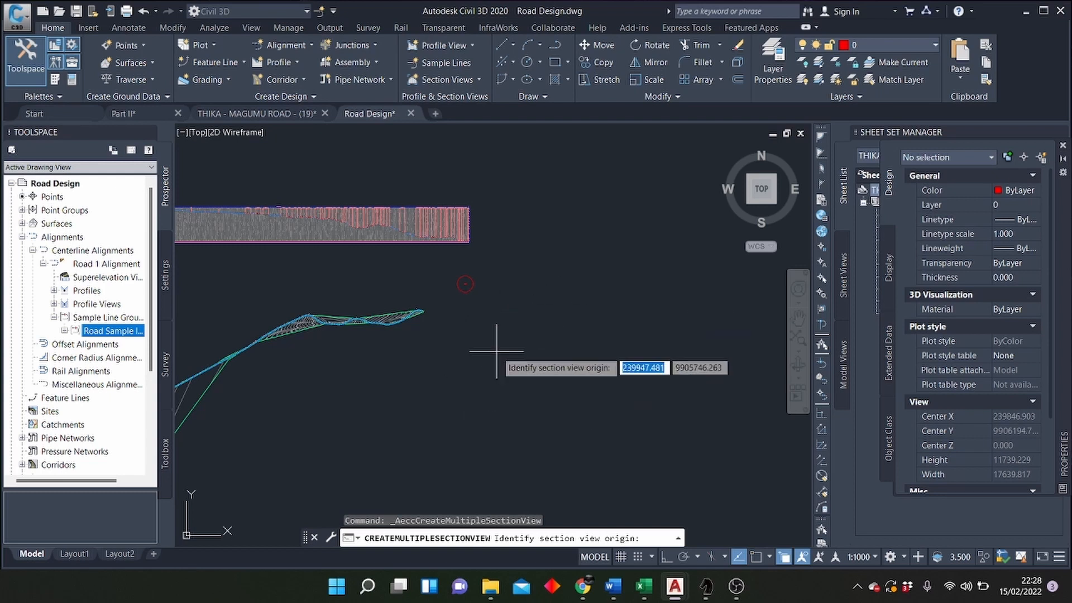
pyautogui.click(501, 331)
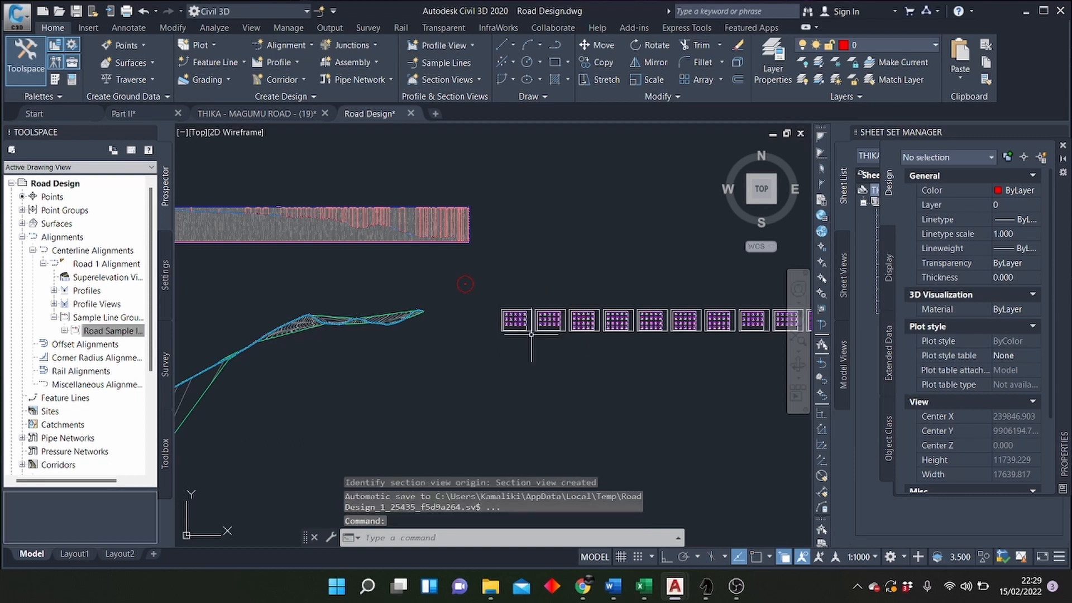
# Step: Examine several of the created cross sections on the first sheet, comparing the road layers with the existing ground line
pyautogui.scroll(10, 531, 334)
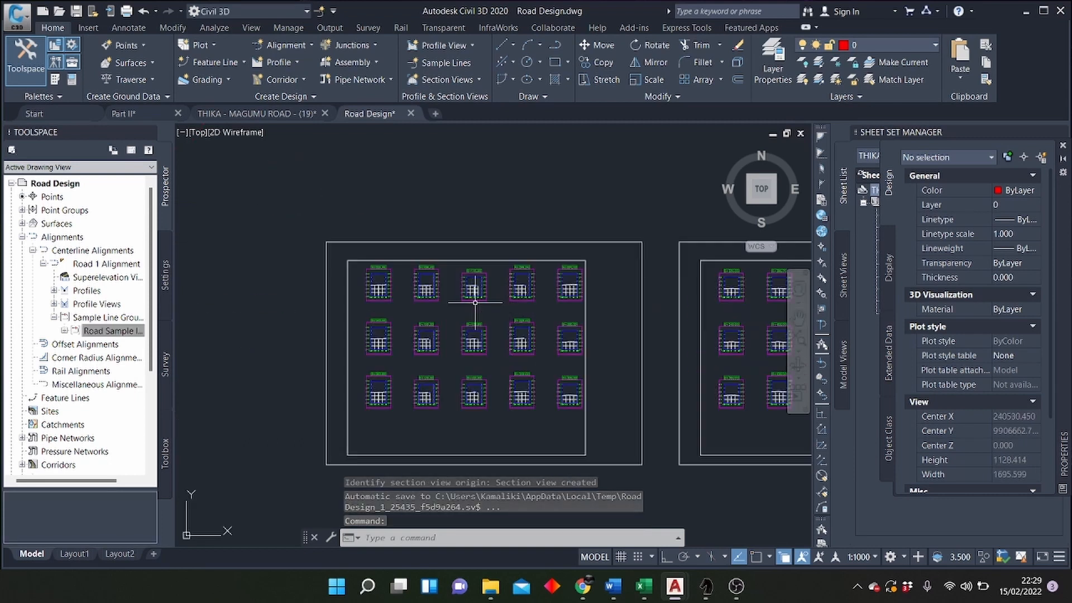
pyautogui.scroll(10, 413, 294)
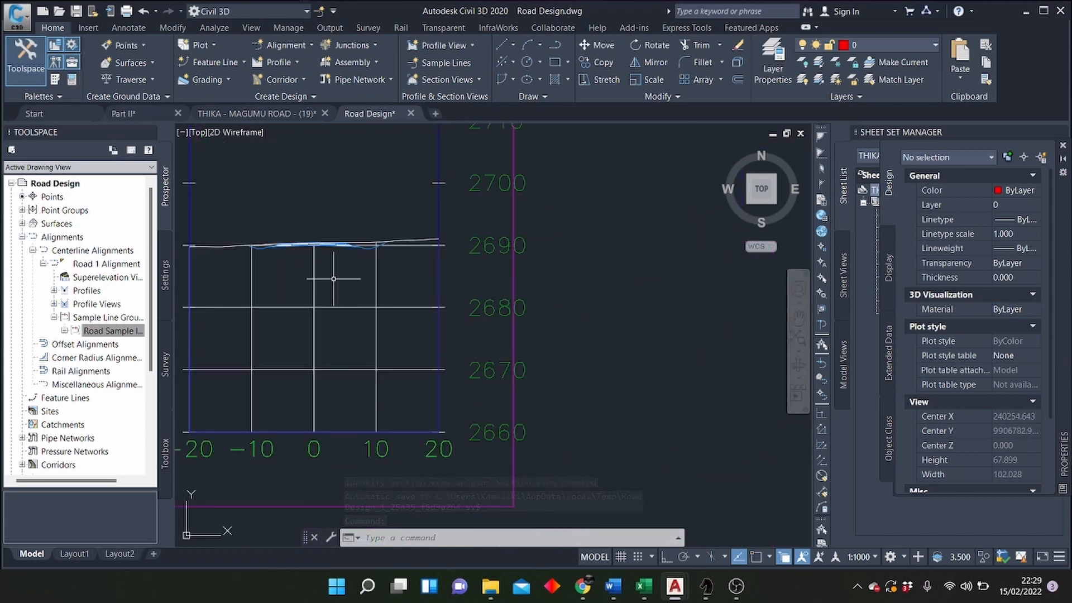
pyautogui.scroll(6, 333, 279)
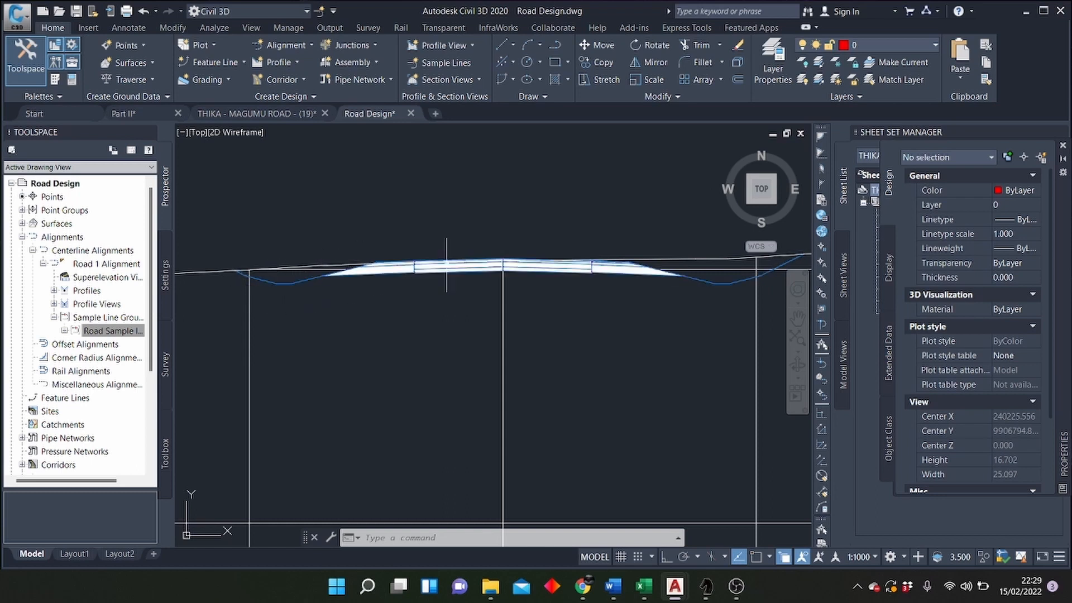
pyautogui.scroll(-12, 449, 263)
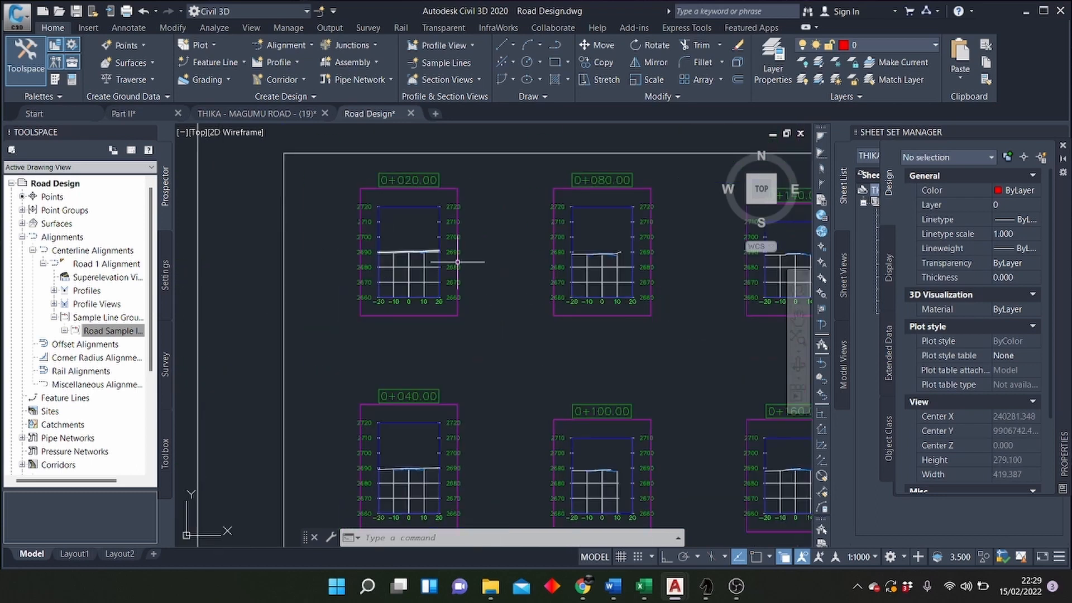
pyautogui.scroll(12, 457, 261)
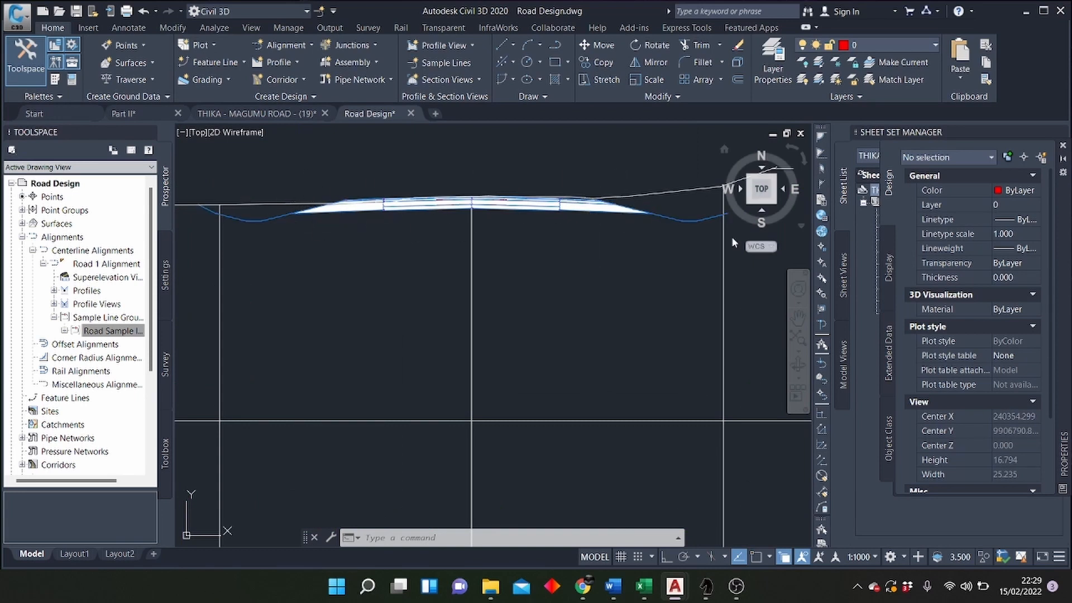
pyautogui.scroll(-12, 732, 243)
pyautogui.scroll(4, 629, 304)
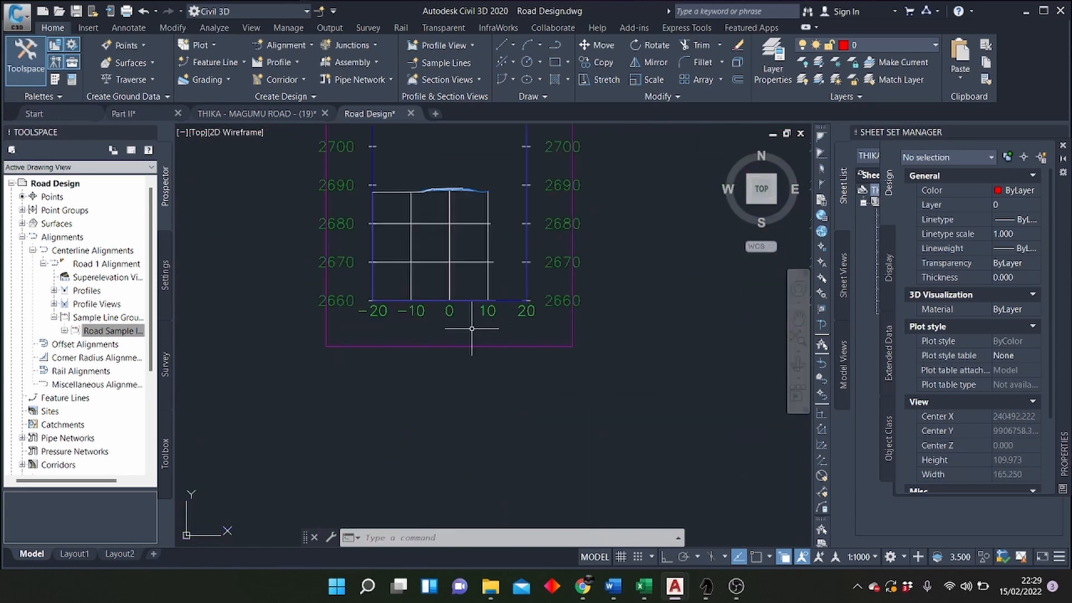
pyautogui.scroll(-5, 472, 328)
pyautogui.scroll(8, 333, 266)
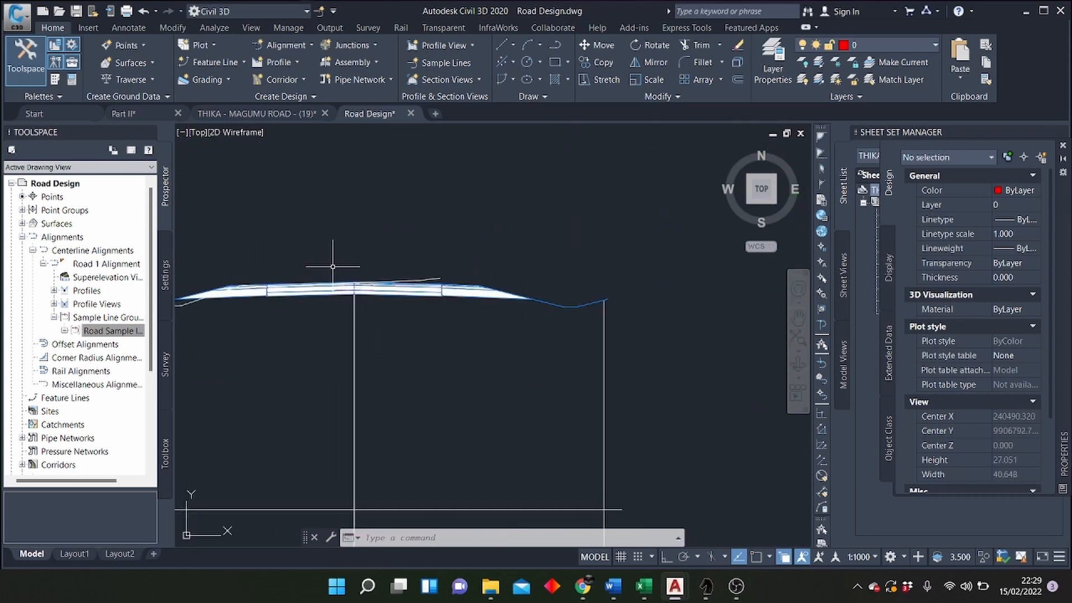
# Step: Review the section views, sections and sheet layout in the properties of the Road Sample lines' section view group
pyautogui.scroll(-8, 333, 266)
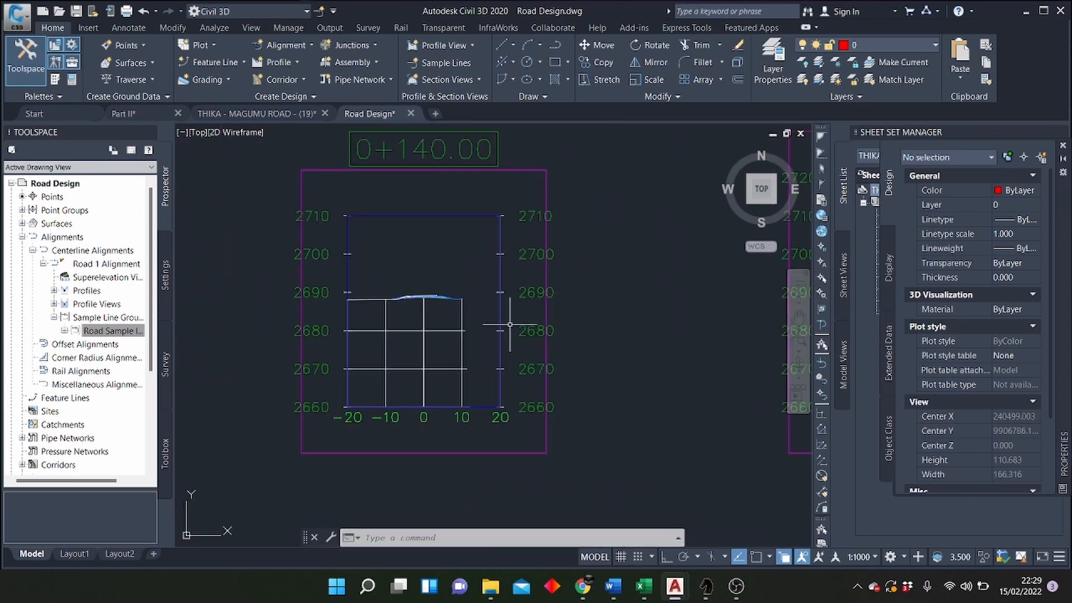
pyautogui.scroll(-11, 555, 313)
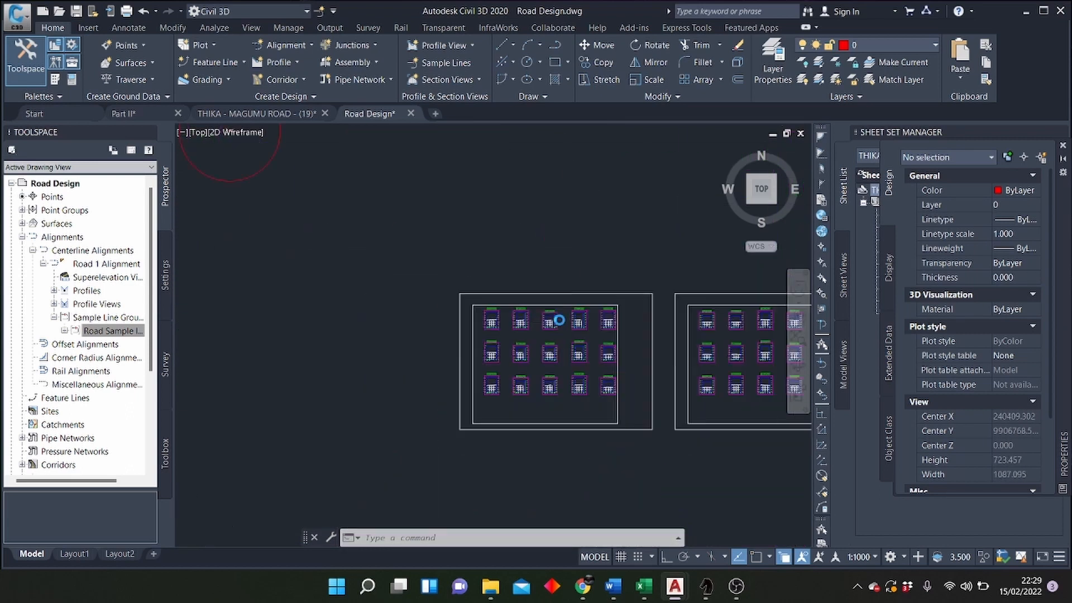
pyautogui.scroll(-8, 558, 319)
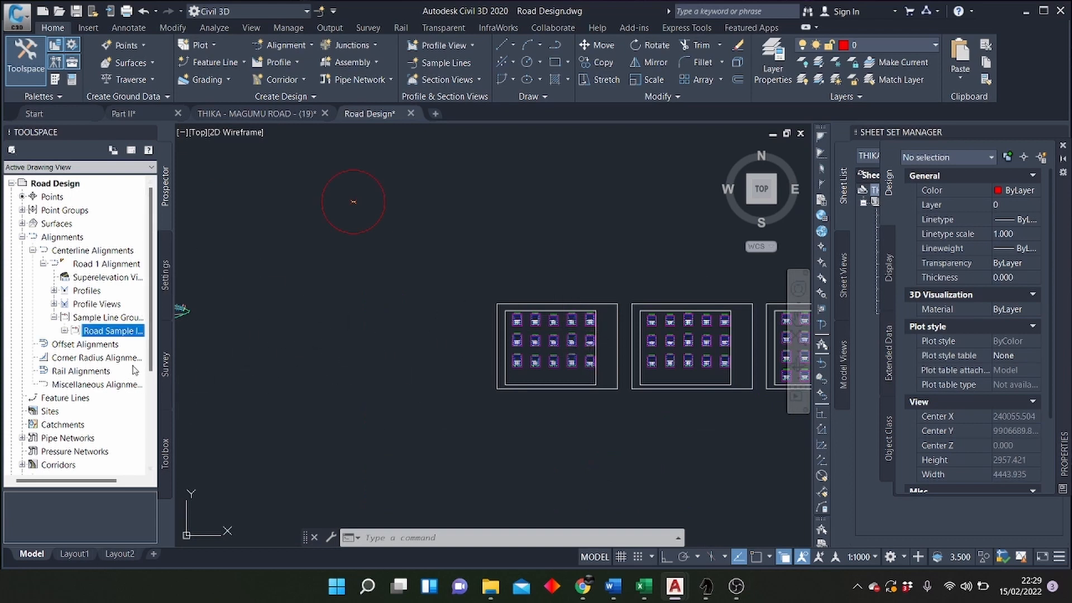
pyautogui.click(64, 331)
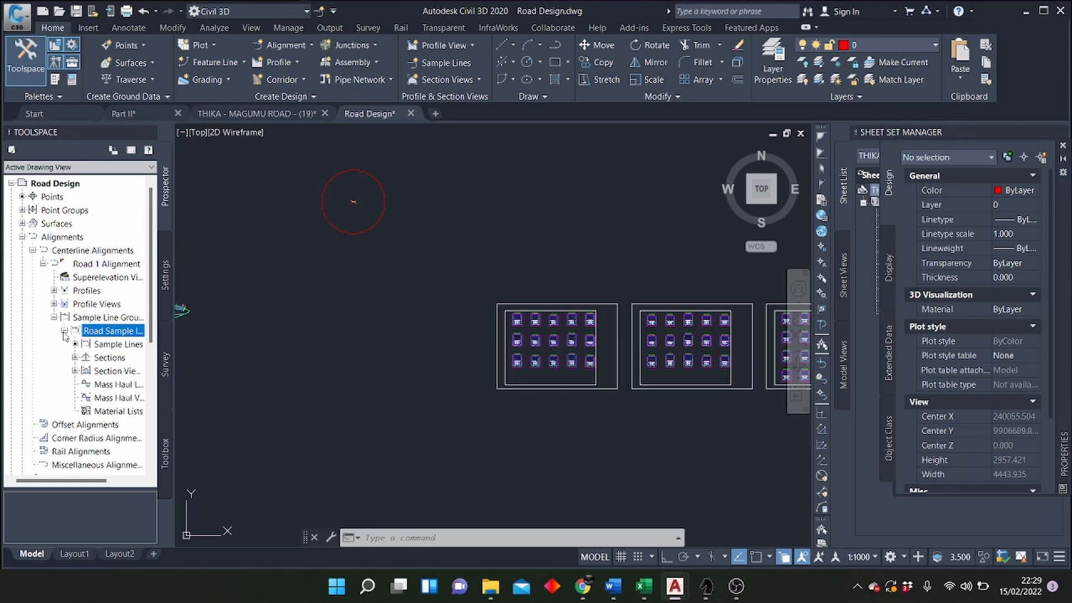
pyautogui.click(101, 371)
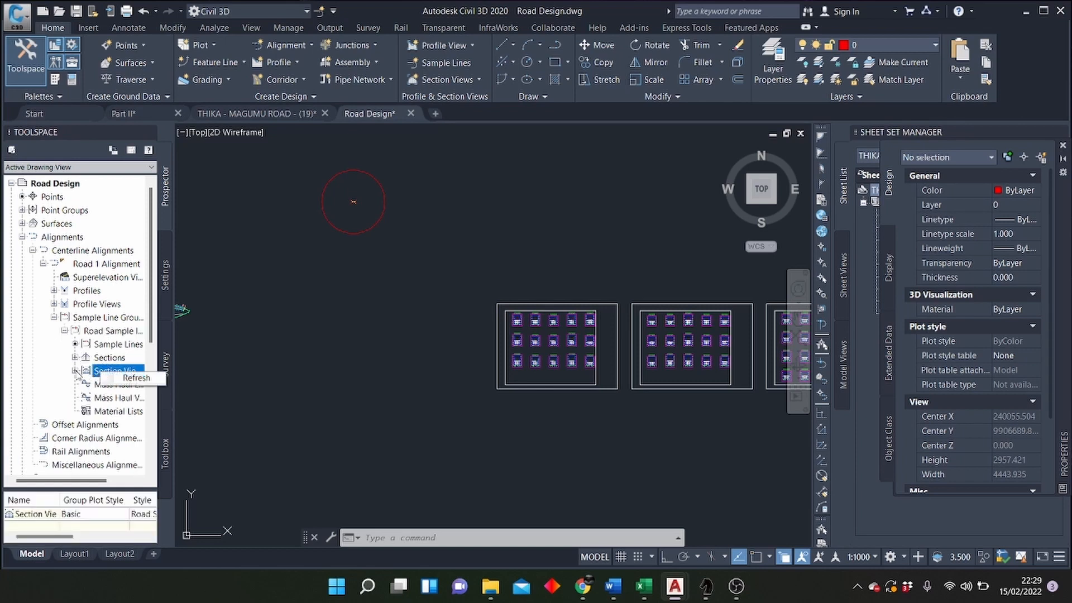
pyautogui.click(75, 370)
pyautogui.click(131, 384)
pyautogui.rightClick(134, 387)
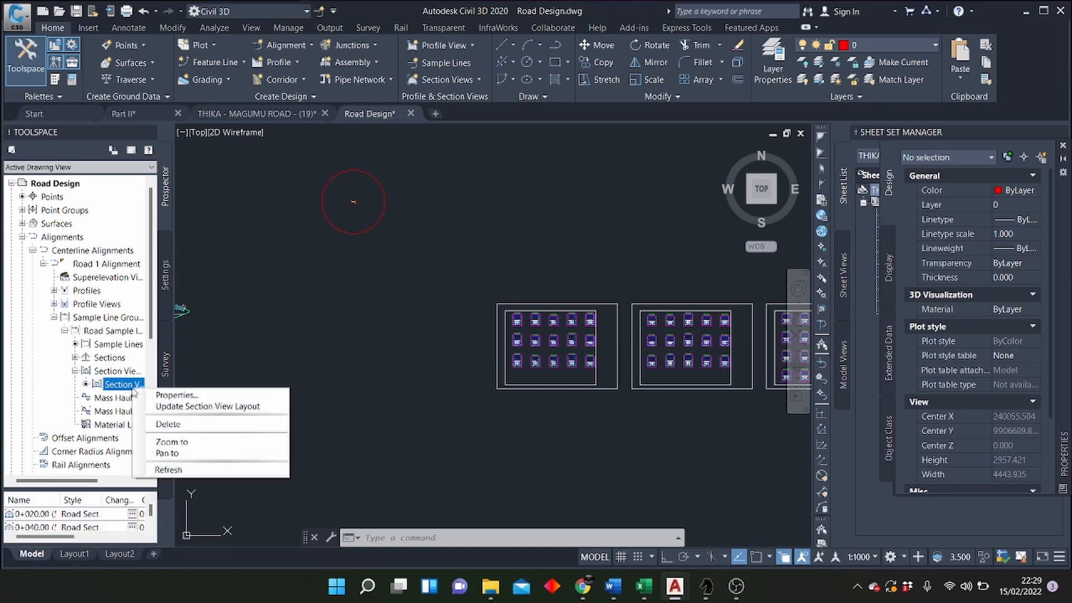
pyautogui.click(152, 396)
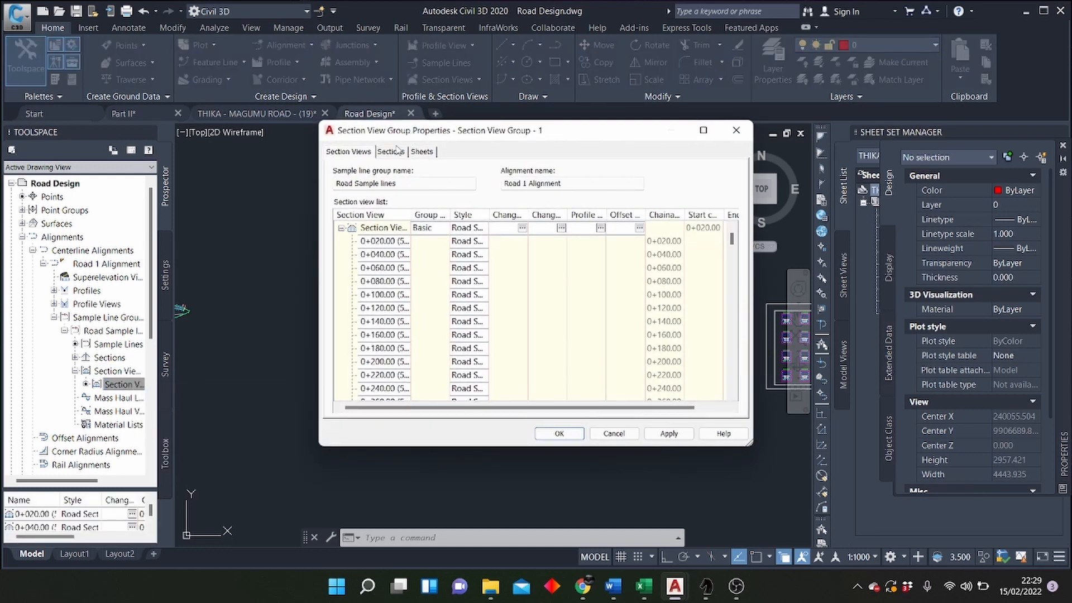
pyautogui.click(393, 153)
pyautogui.click(422, 152)
pyautogui.click(353, 152)
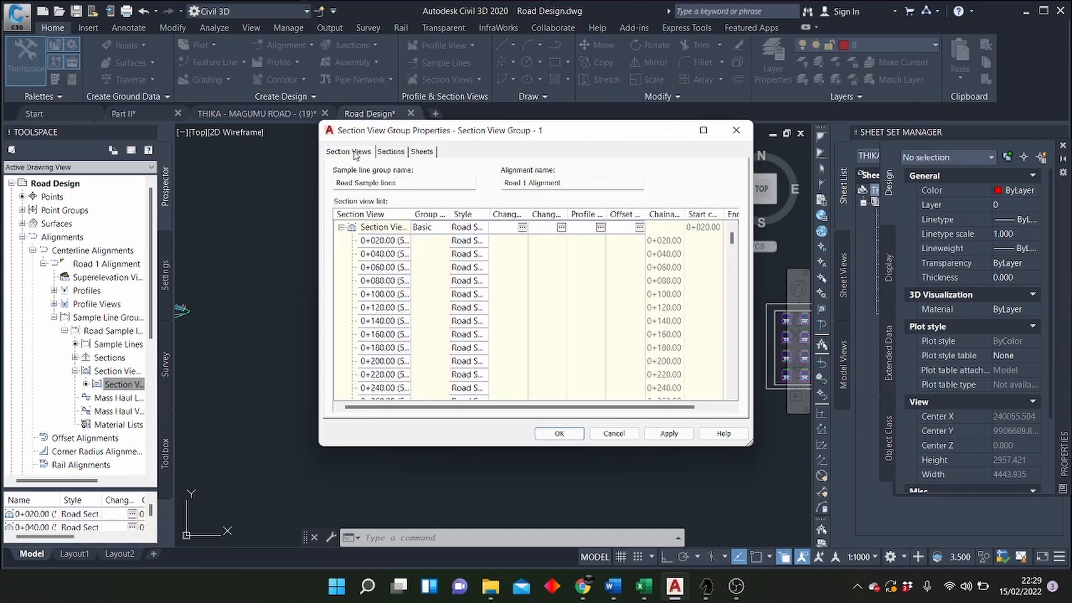
pyautogui.click(386, 154)
pyautogui.click(422, 153)
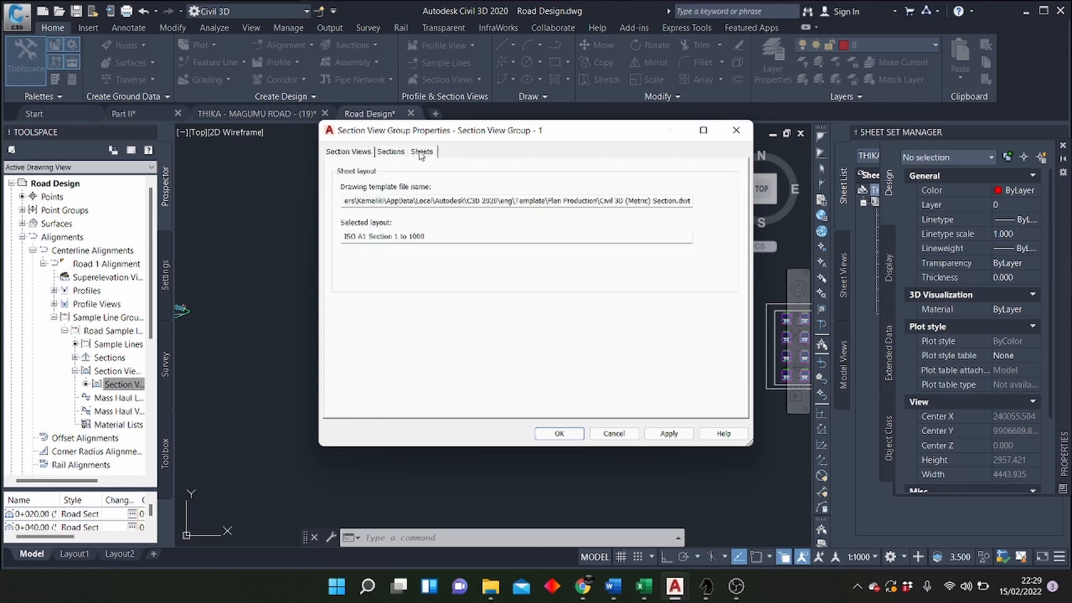
pyautogui.click(747, 134)
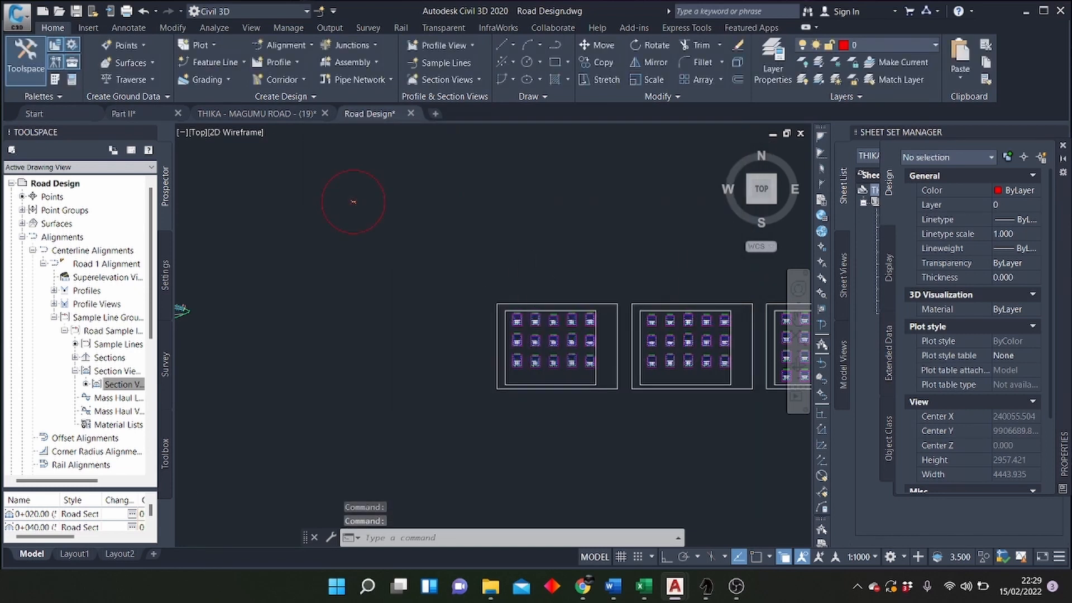
# Step: Start computing materials for Road Sample lines on the Road 1 Alignment with the Earthworks quantity takeoff criteria
pyautogui.scroll(-4, 408, 293)
pyautogui.scroll(2, 408, 293)
pyautogui.scroll(-2, 408, 293)
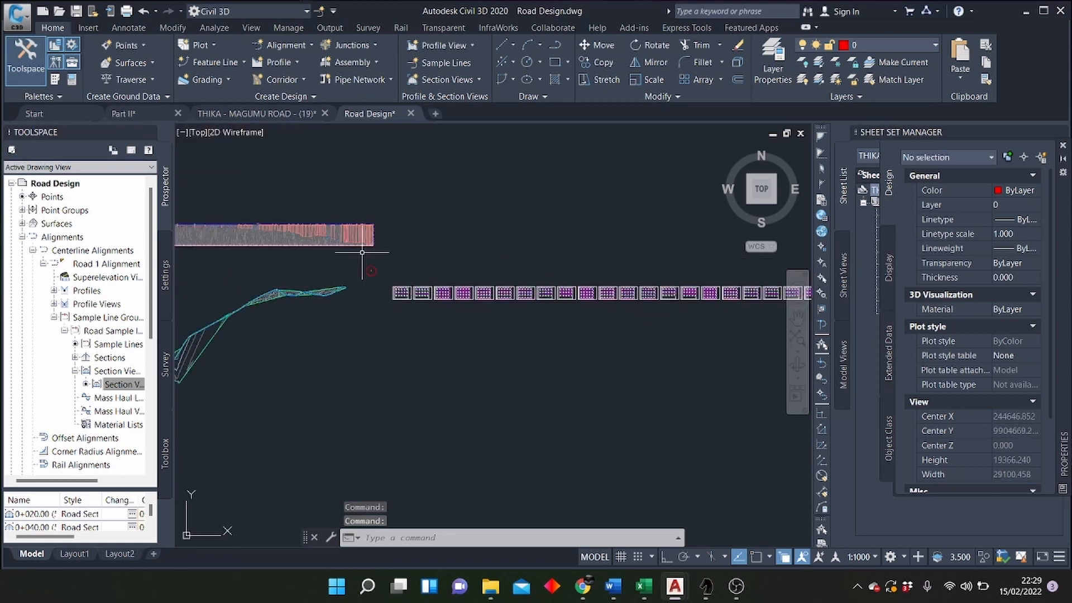
pyautogui.scroll(-2, 363, 232)
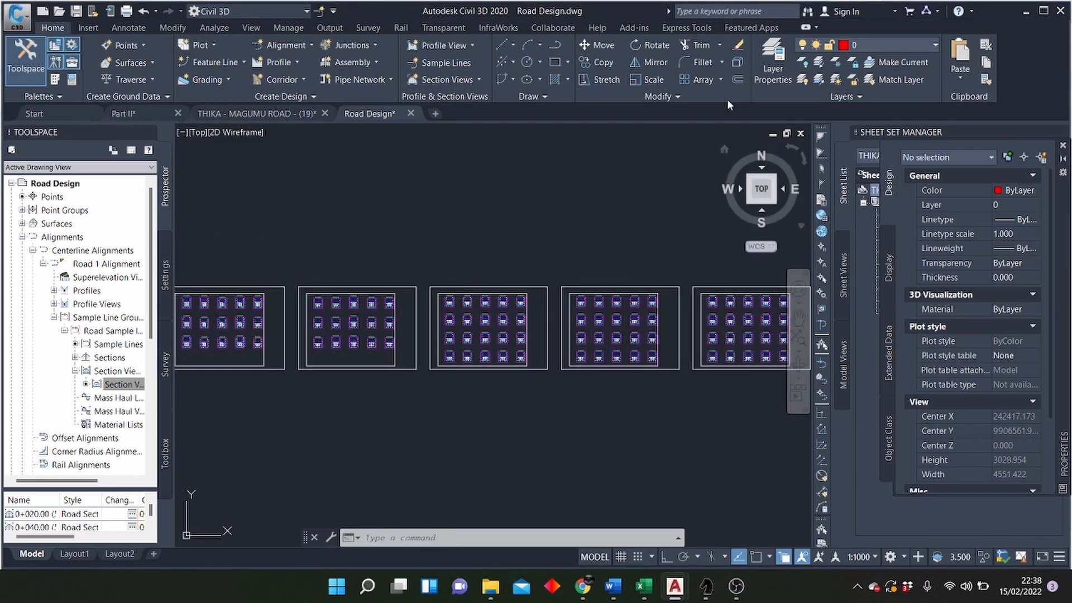
pyautogui.scroll(5, 644, 327)
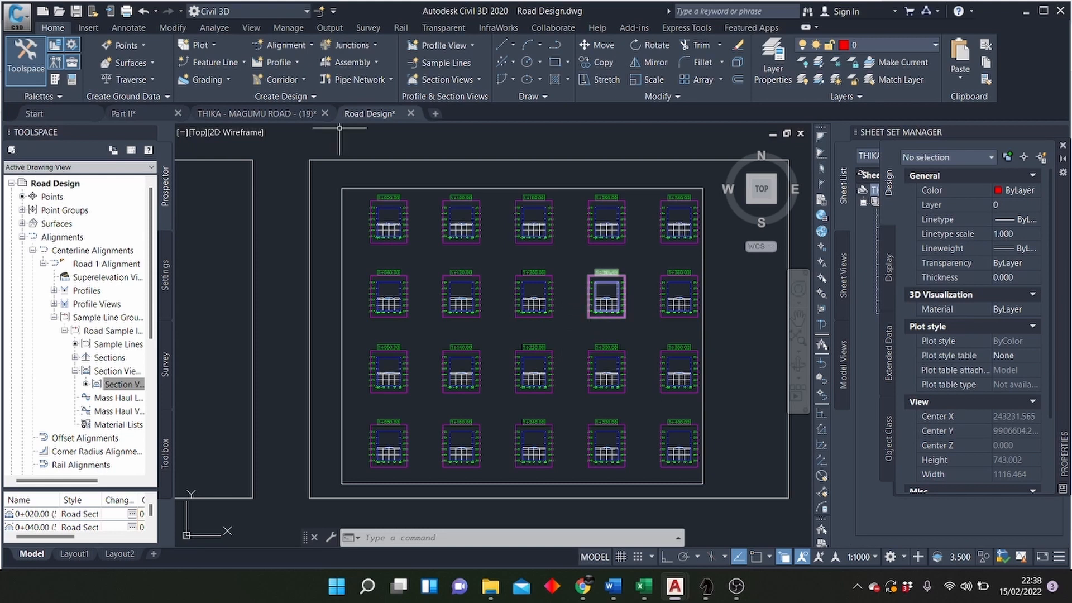
pyautogui.click(218, 33)
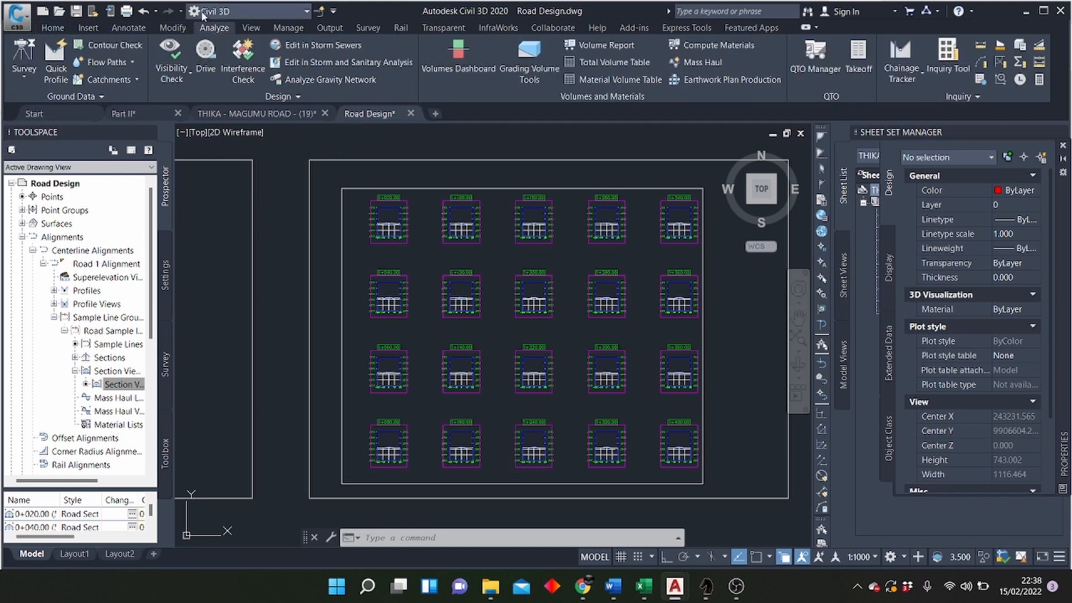
pyautogui.click(703, 47)
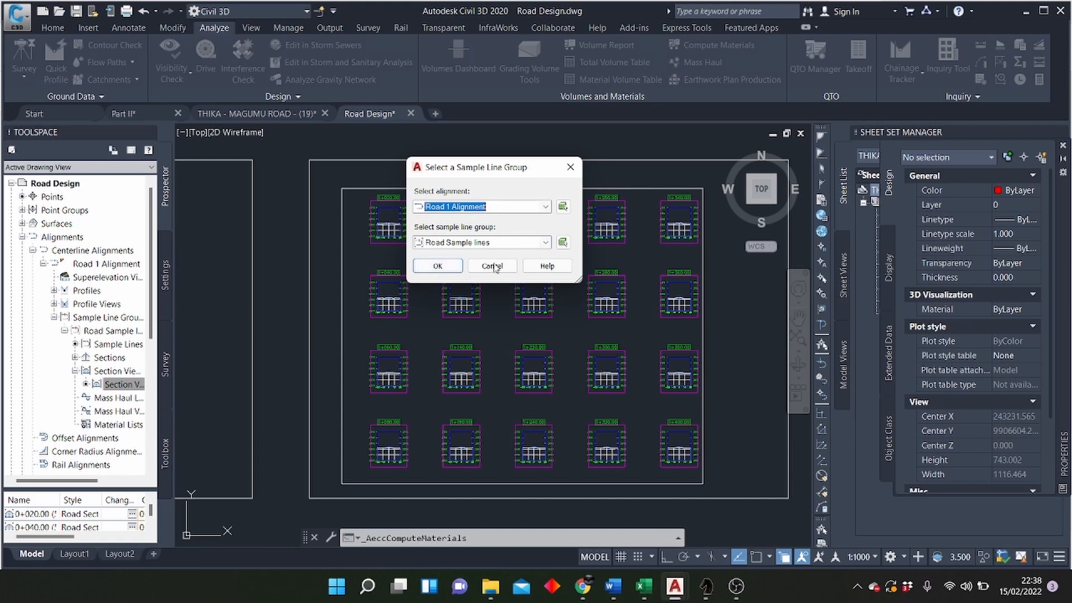
pyautogui.click(449, 271)
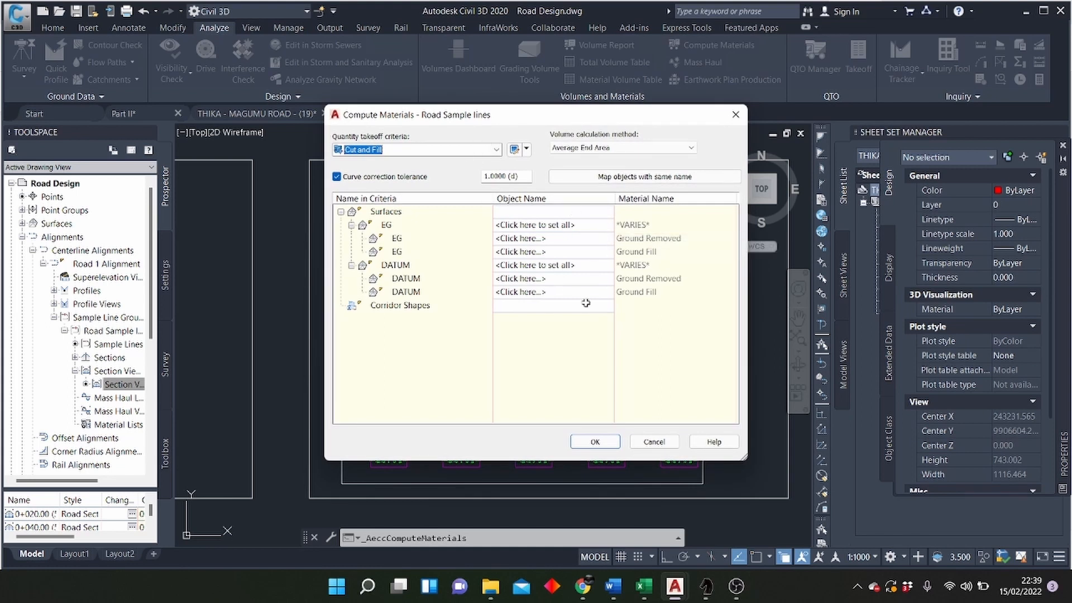
pyautogui.click(496, 150)
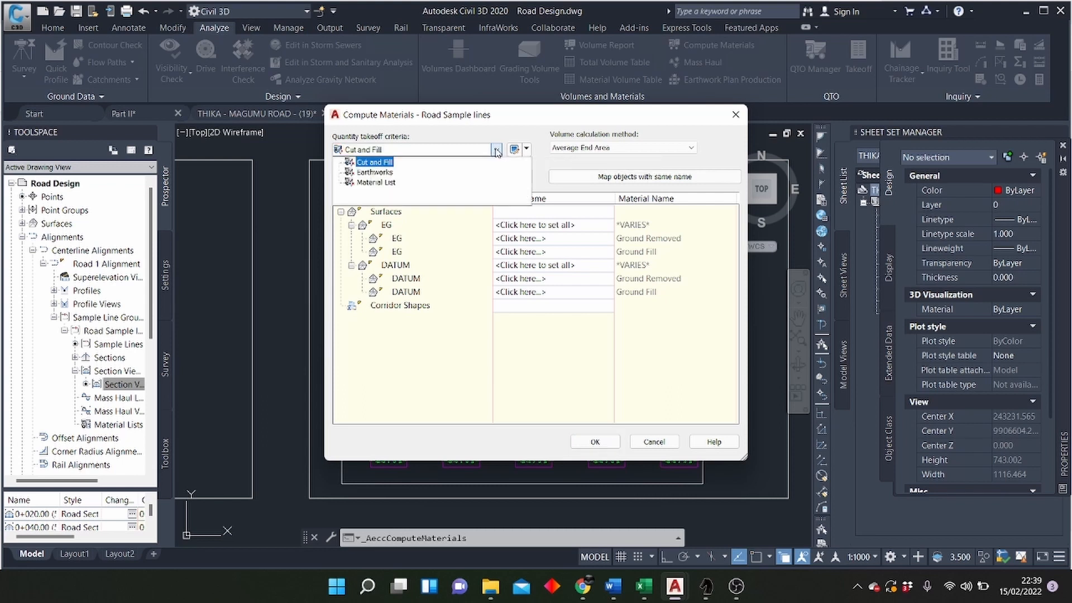
pyautogui.click(366, 167)
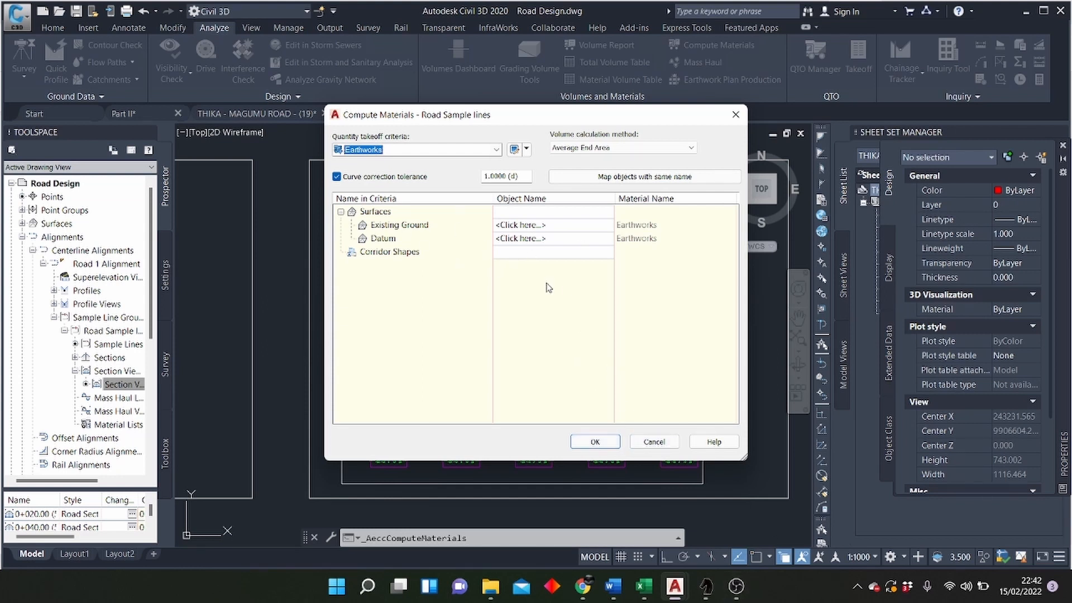
# Step: Compute the materials with Road 1 as the Existing Ground surface and Road 1 Corridor Road 1 Corridor - (5) as the Datum surface
pyautogui.click(534, 229)
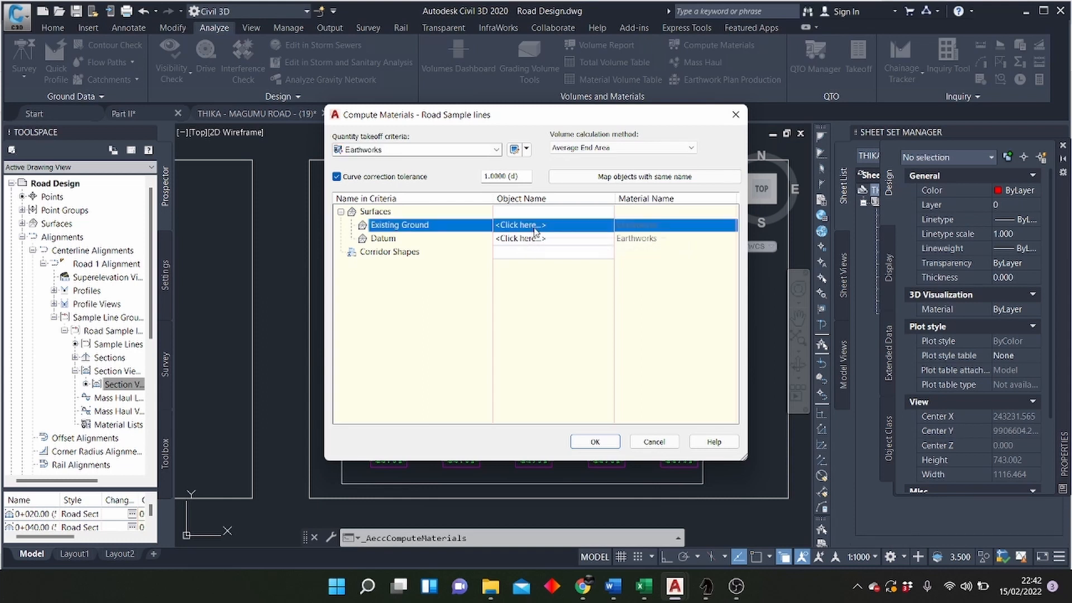
pyautogui.click(534, 226)
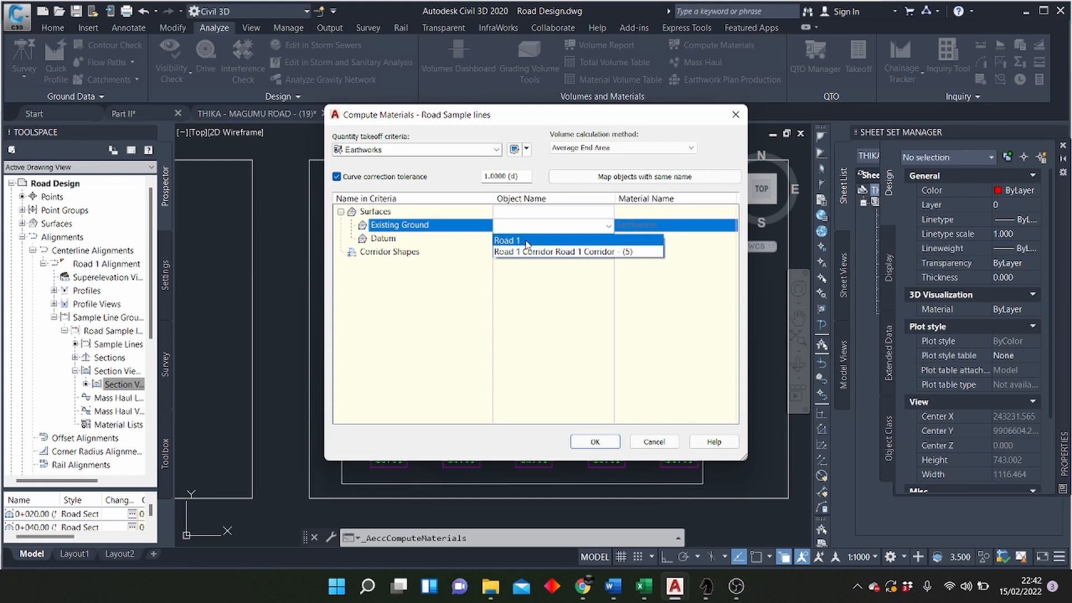
pyautogui.click(526, 241)
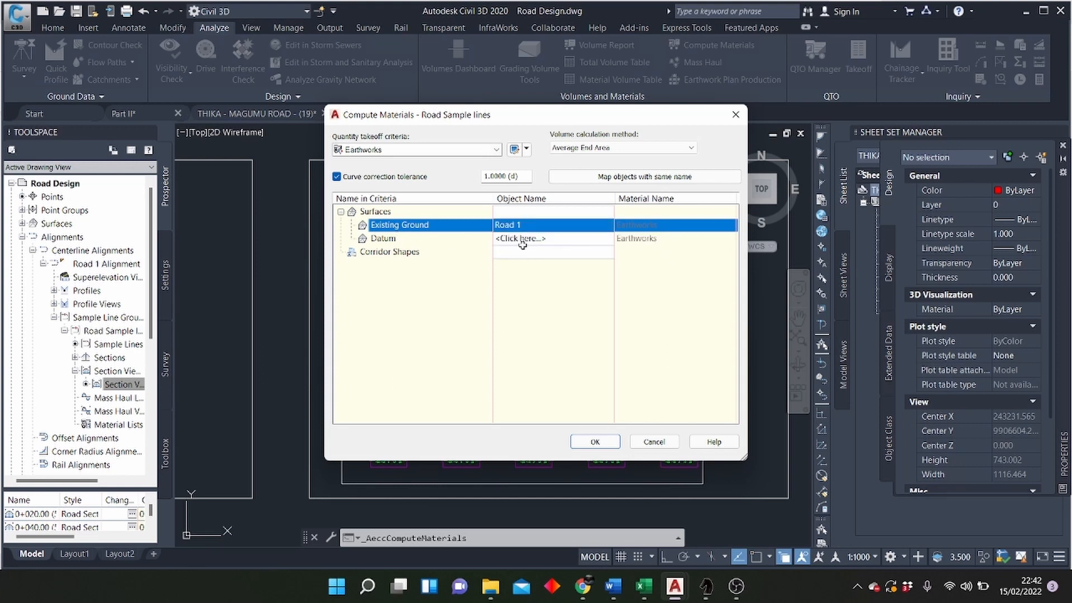
pyautogui.click(521, 239)
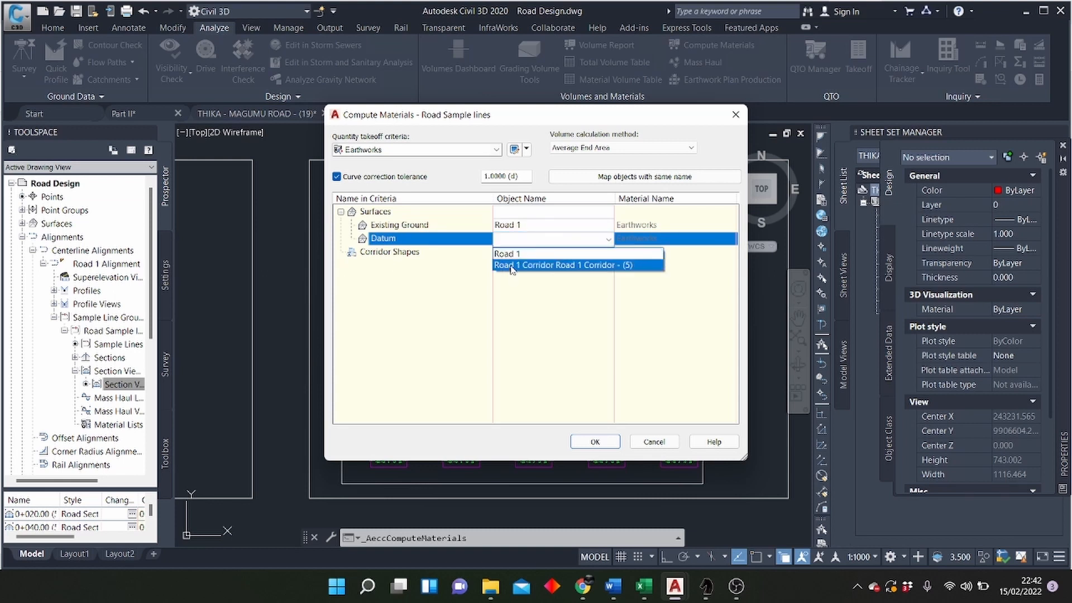
pyautogui.click(512, 266)
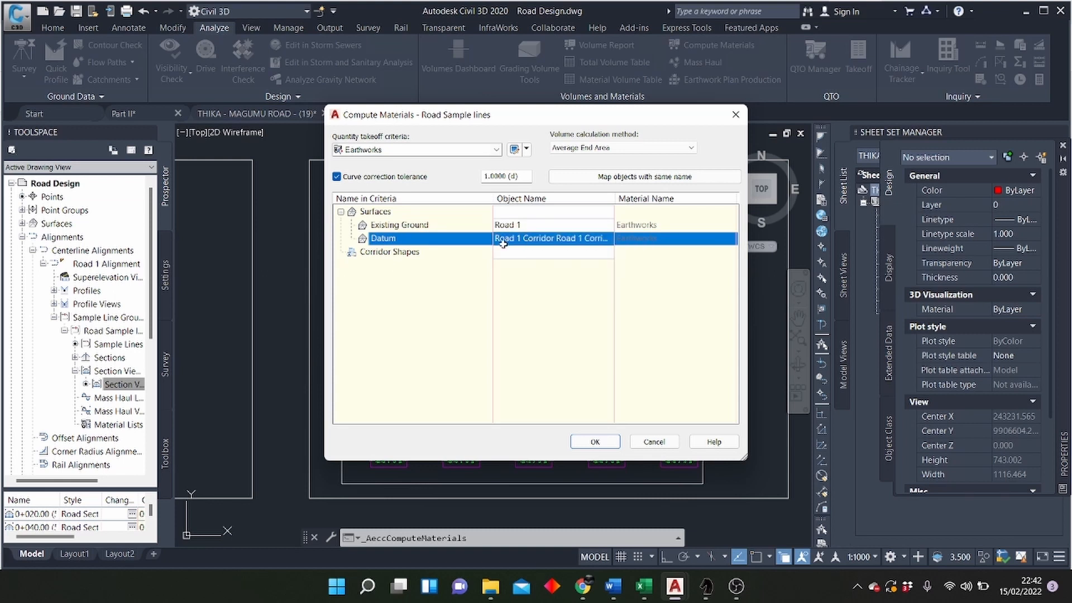
pyautogui.click(596, 442)
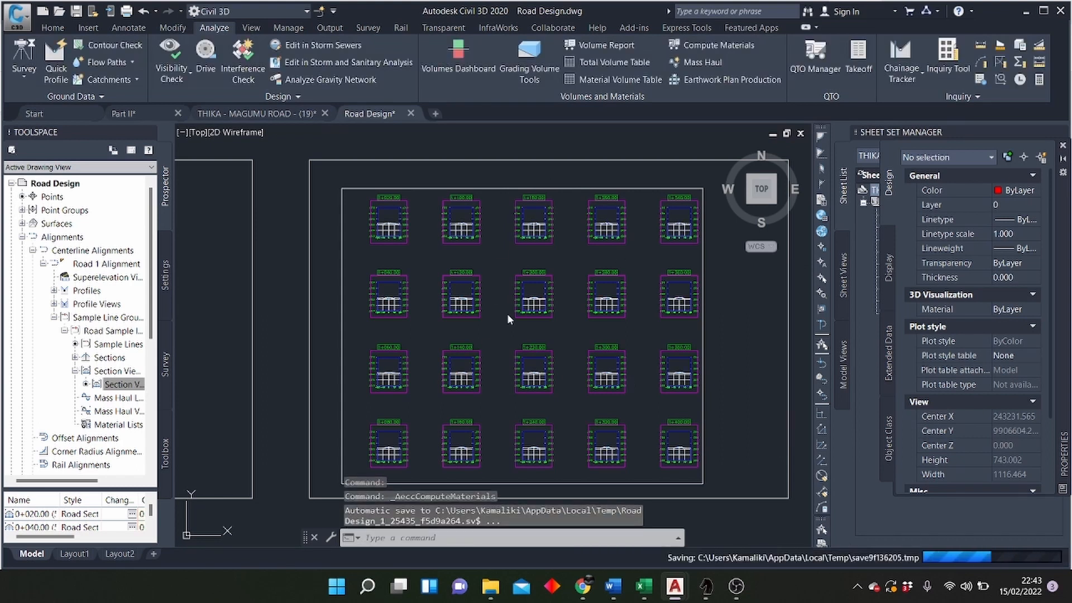
# Step: Create a total volume table in the Cut and Fill style for Road Sample lines, placing it in the empty space above the section sheets
pyautogui.scroll(-2, 507, 313)
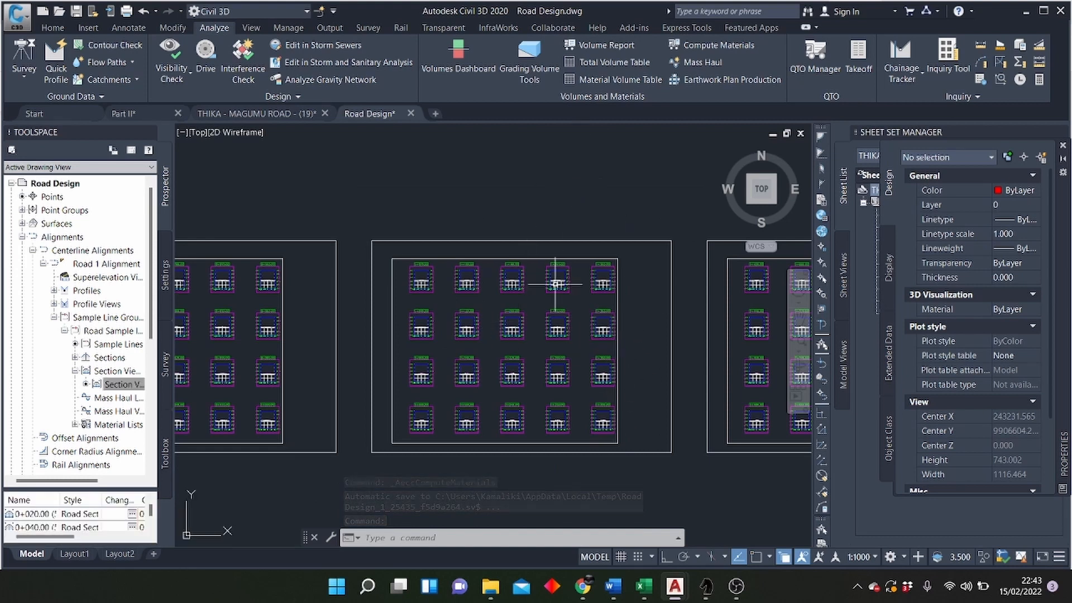
pyautogui.scroll(-5, 545, 321)
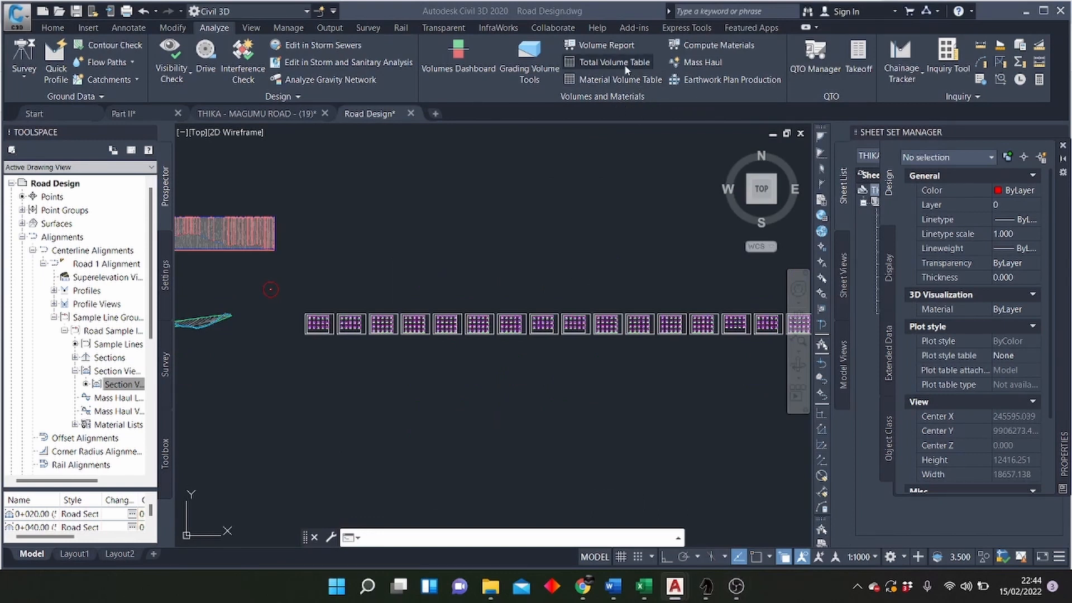
pyautogui.scroll(-2, 491, 273)
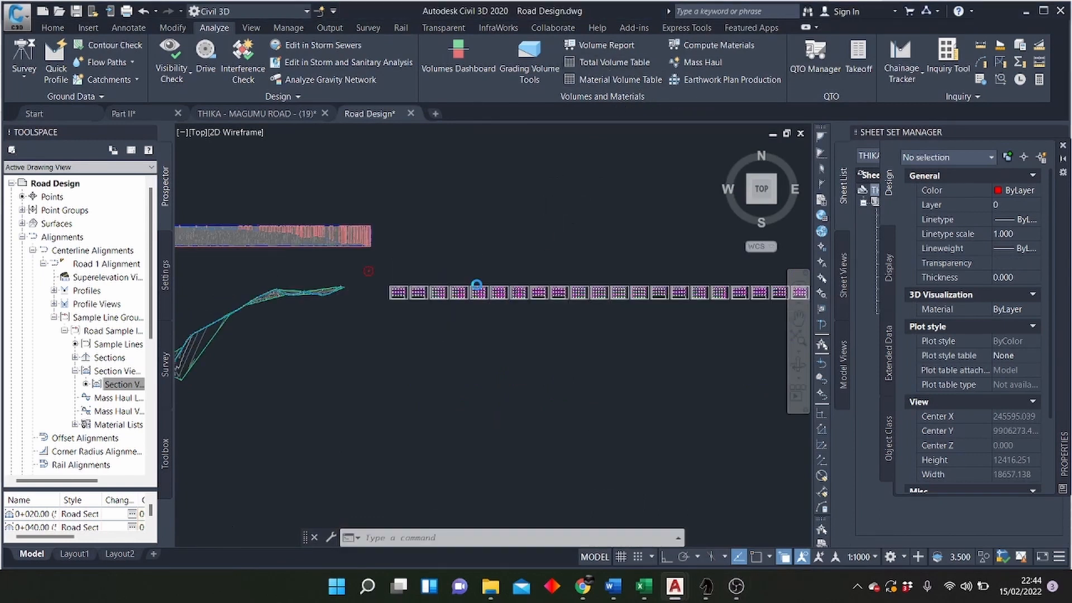
pyautogui.click(606, 63)
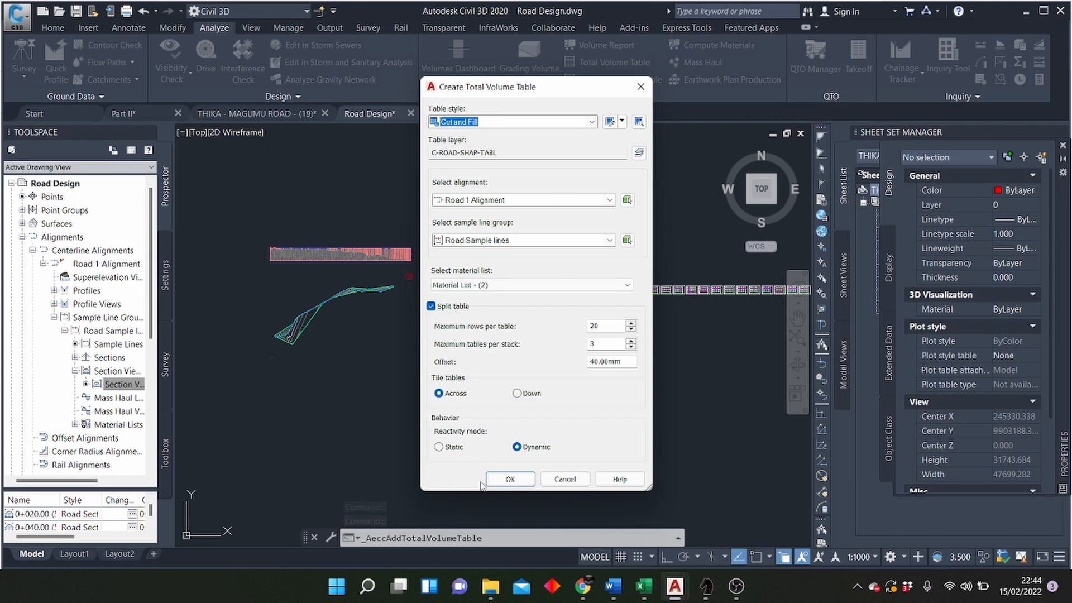
pyautogui.click(510, 479)
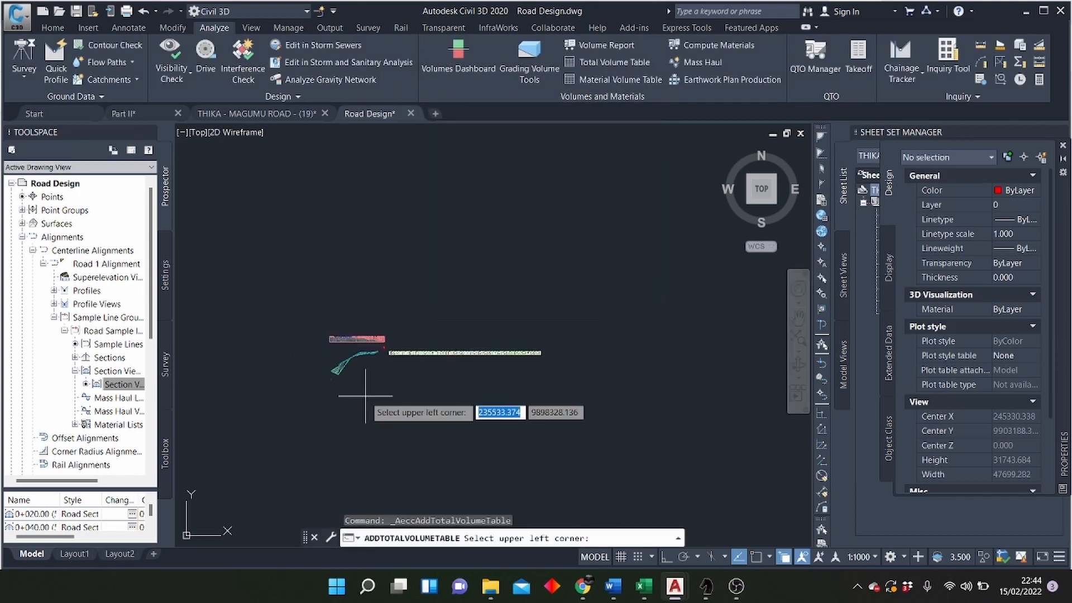
pyautogui.scroll(5, 425, 346)
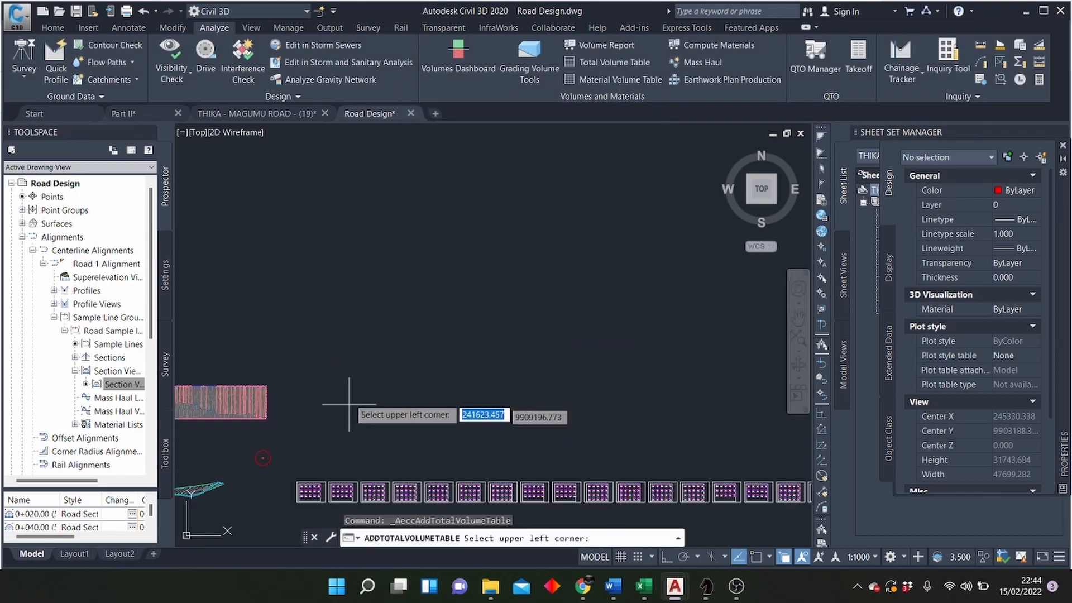
pyautogui.scroll(-4, 454, 355)
pyautogui.scroll(8, 420, 374)
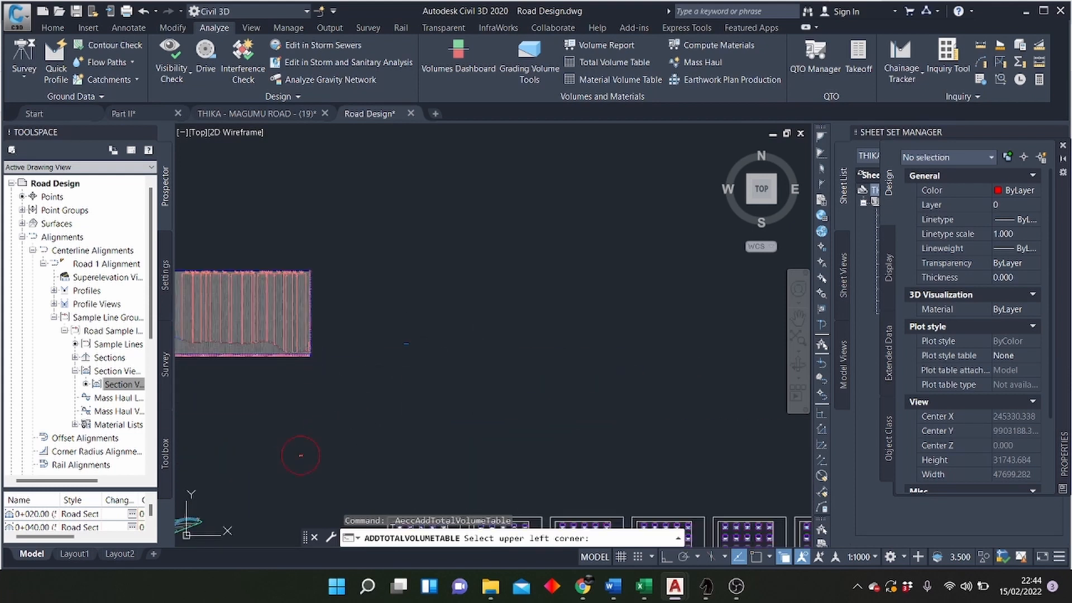
# Step: Examine the total volume tables, reading the cut and fill areas, volumes and cumulative volumes at each station
pyautogui.scroll(10, 411, 352)
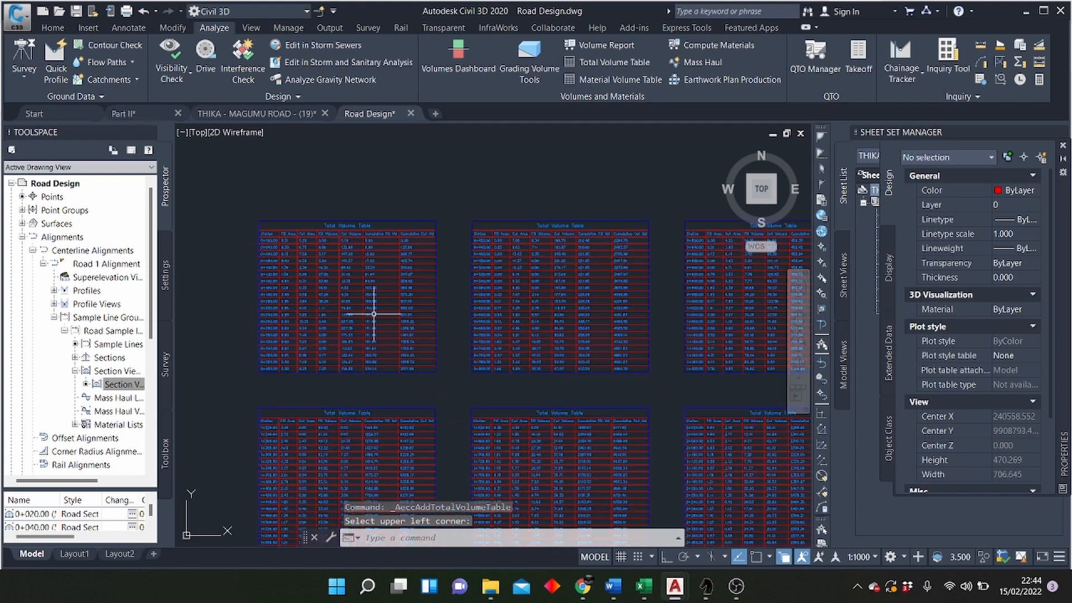
pyautogui.scroll(5, 373, 313)
pyautogui.scroll(-5, 612, 282)
pyautogui.scroll(4, 545, 283)
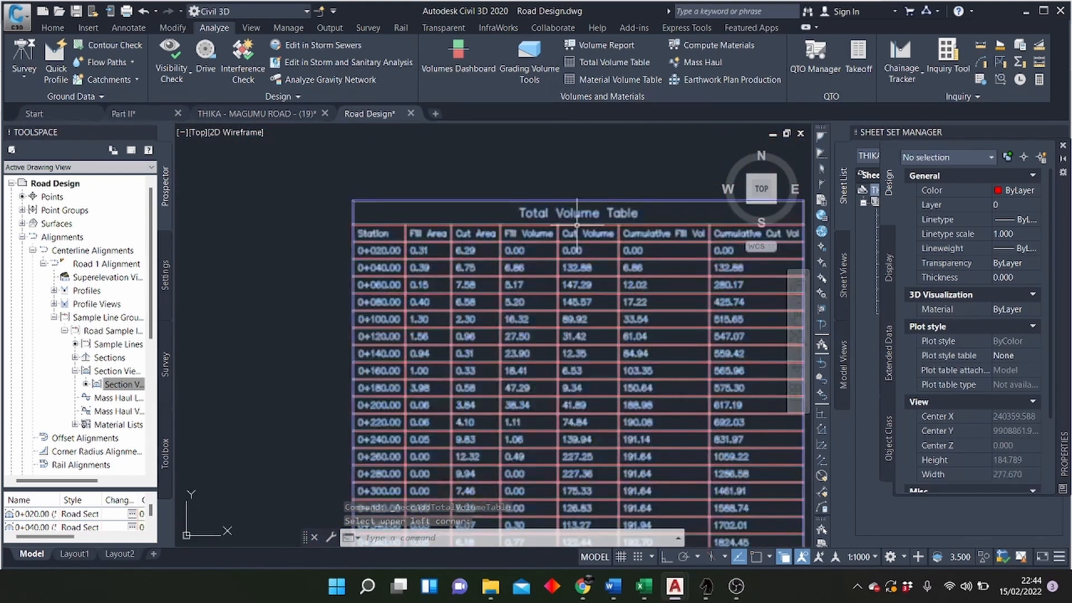
pyautogui.scroll(-4, 397, 223)
pyautogui.scroll(4, 449, 233)
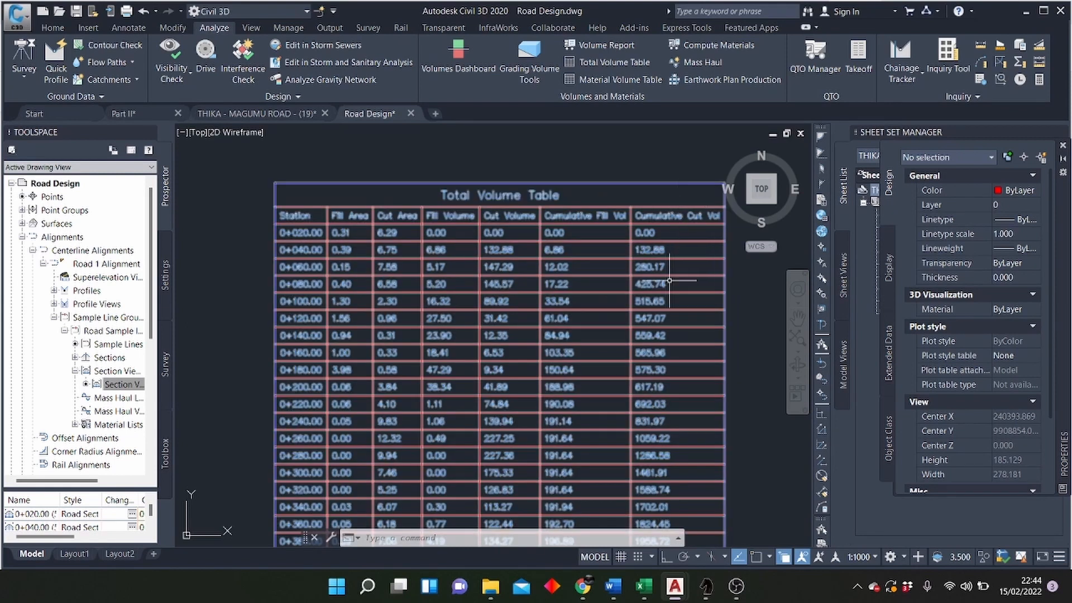
pyautogui.scroll(-5, 510, 196)
pyautogui.scroll(-4, 524, 194)
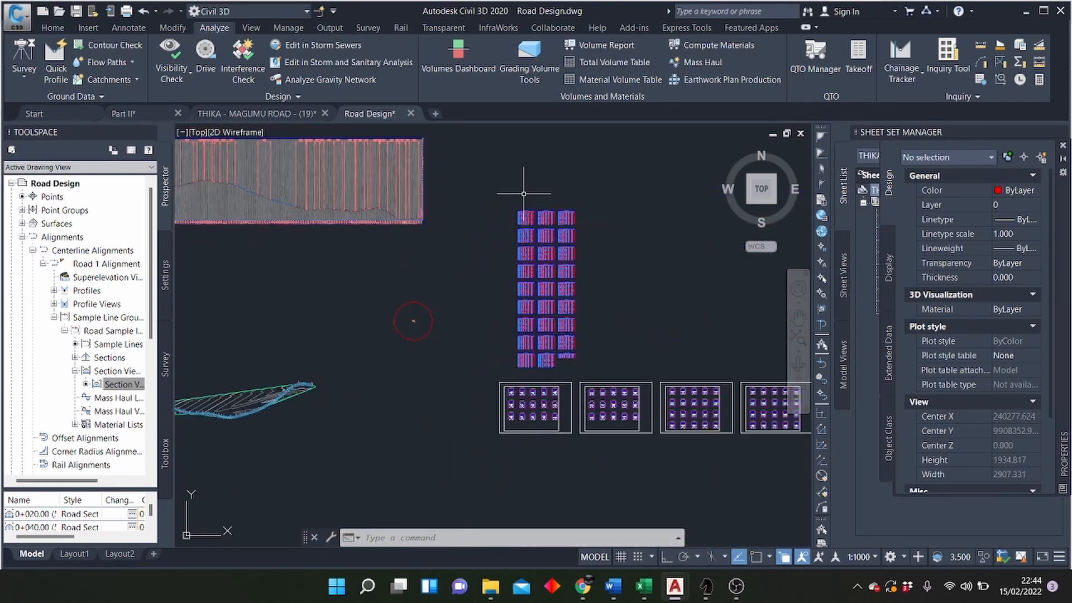
# Step: Examine the last total volume table, reading the final cumulative fill and cumulative cut volumes at station 10+520.00
pyautogui.scroll(3, 563, 374)
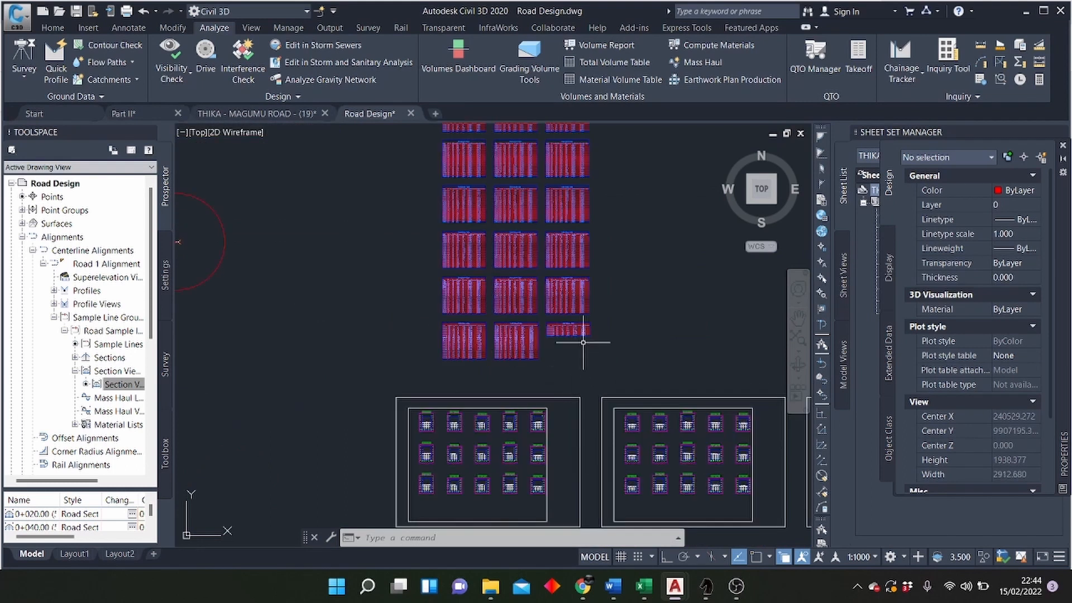
pyautogui.scroll(8, 583, 341)
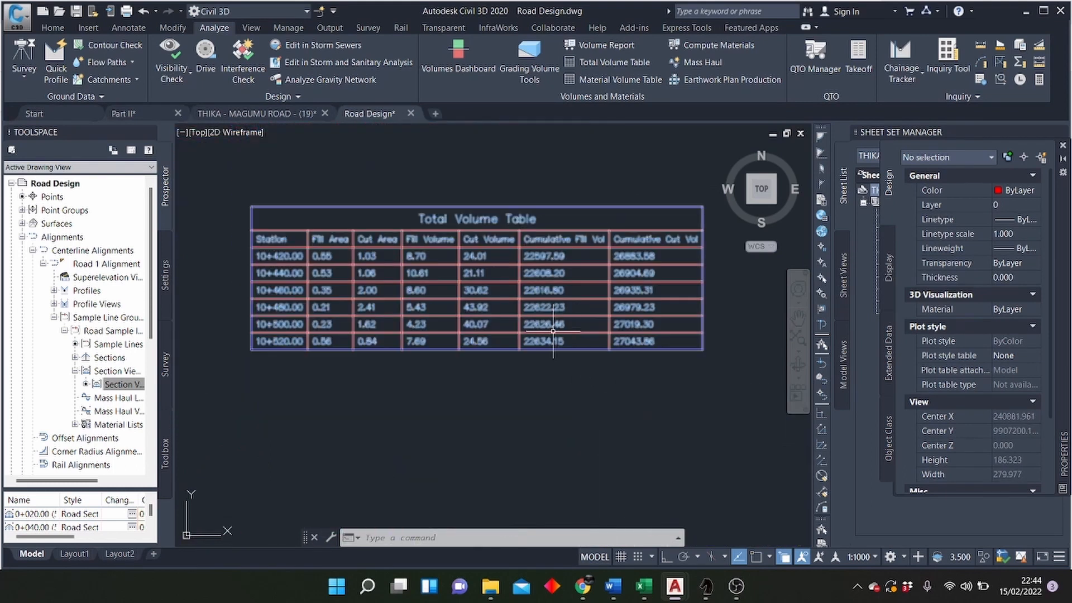
pyautogui.scroll(2, 553, 331)
pyautogui.scroll(-5, 541, 321)
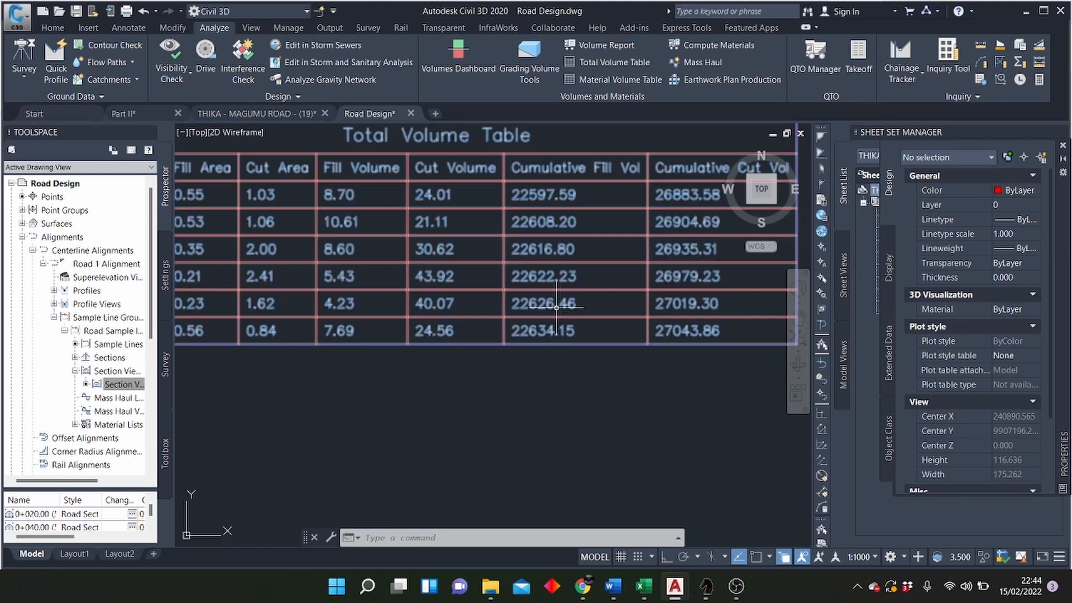
pyautogui.scroll(6, 593, 315)
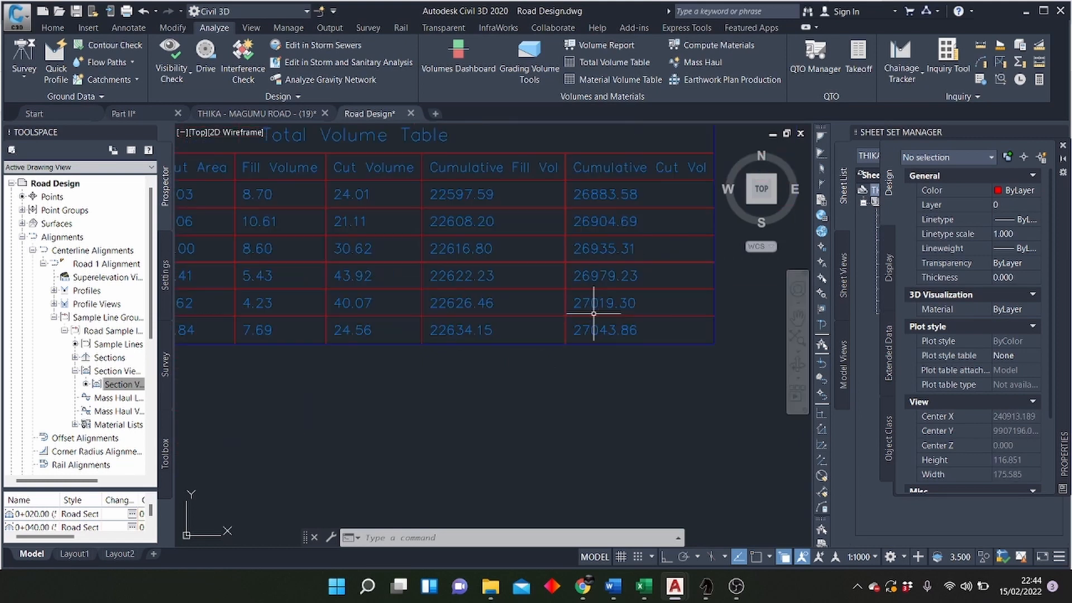
pyautogui.scroll(-4, 613, 337)
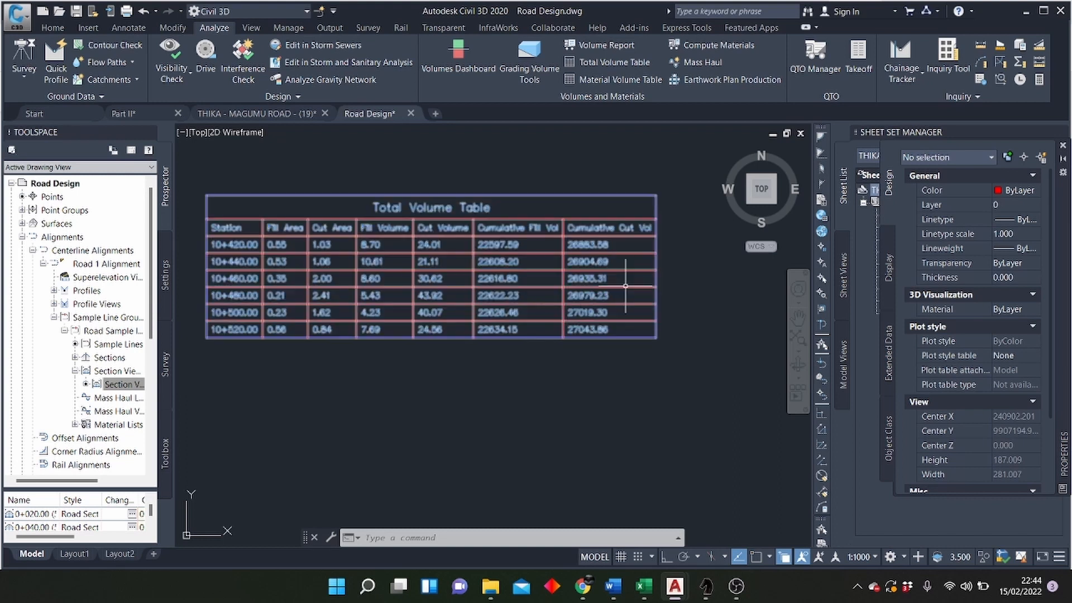
pyautogui.scroll(4, 593, 326)
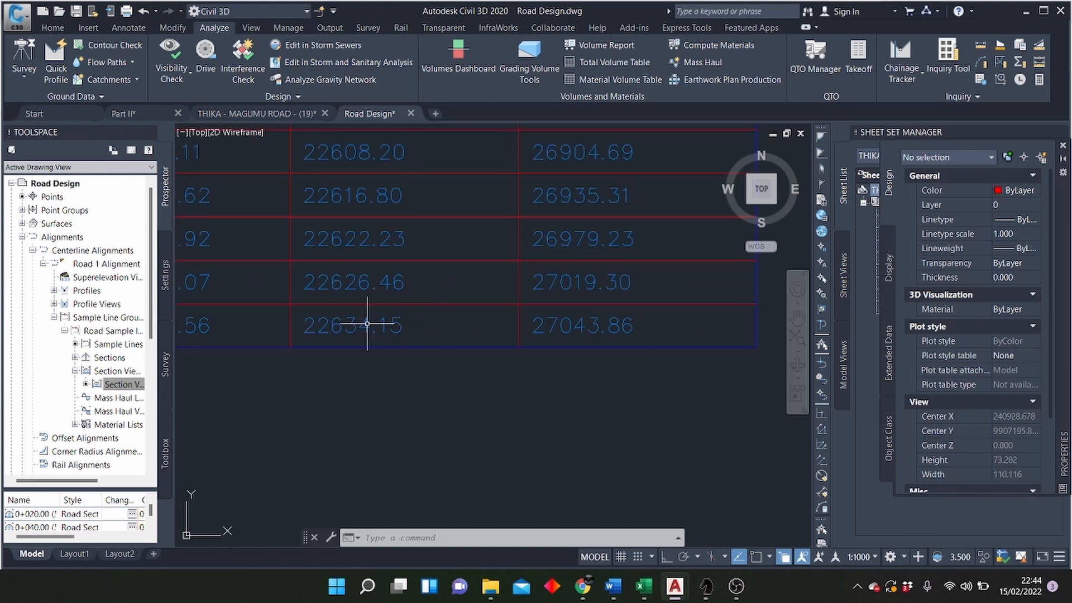
pyautogui.scroll(-3, 555, 409)
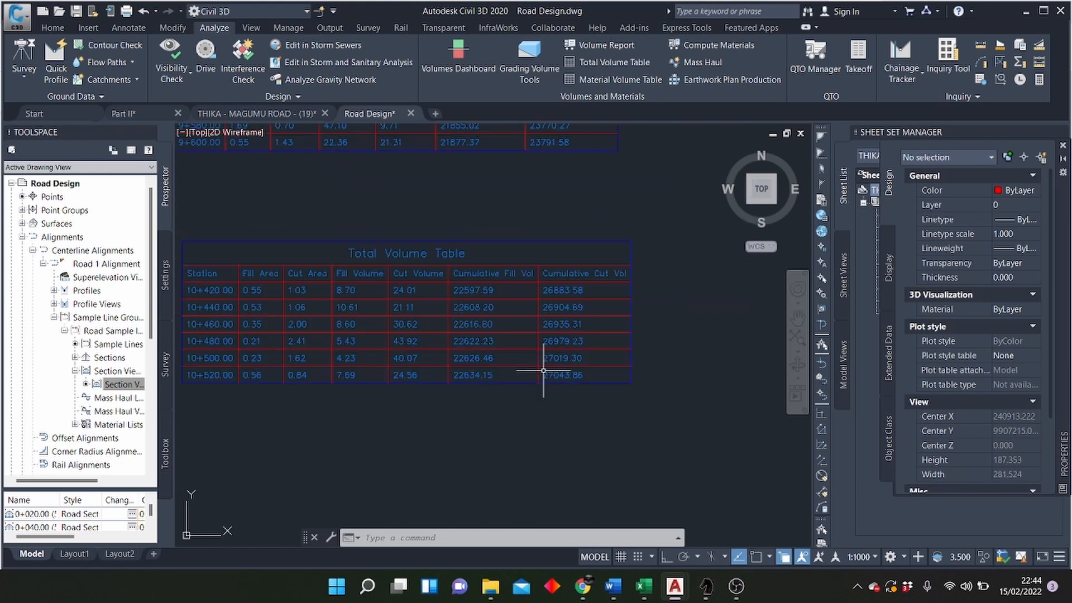
pyautogui.scroll(-6, 536, 321)
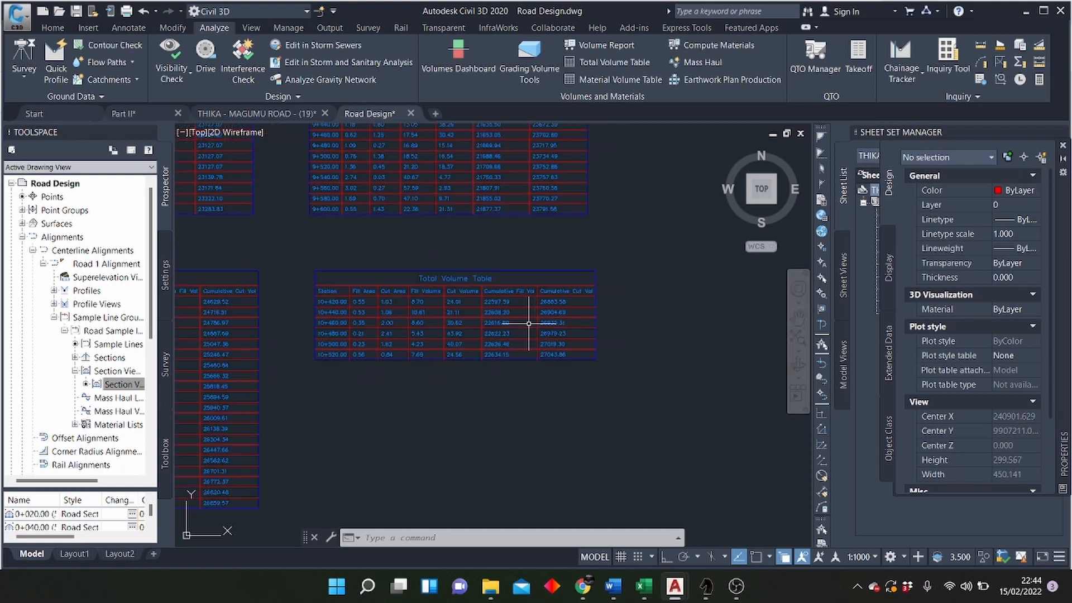